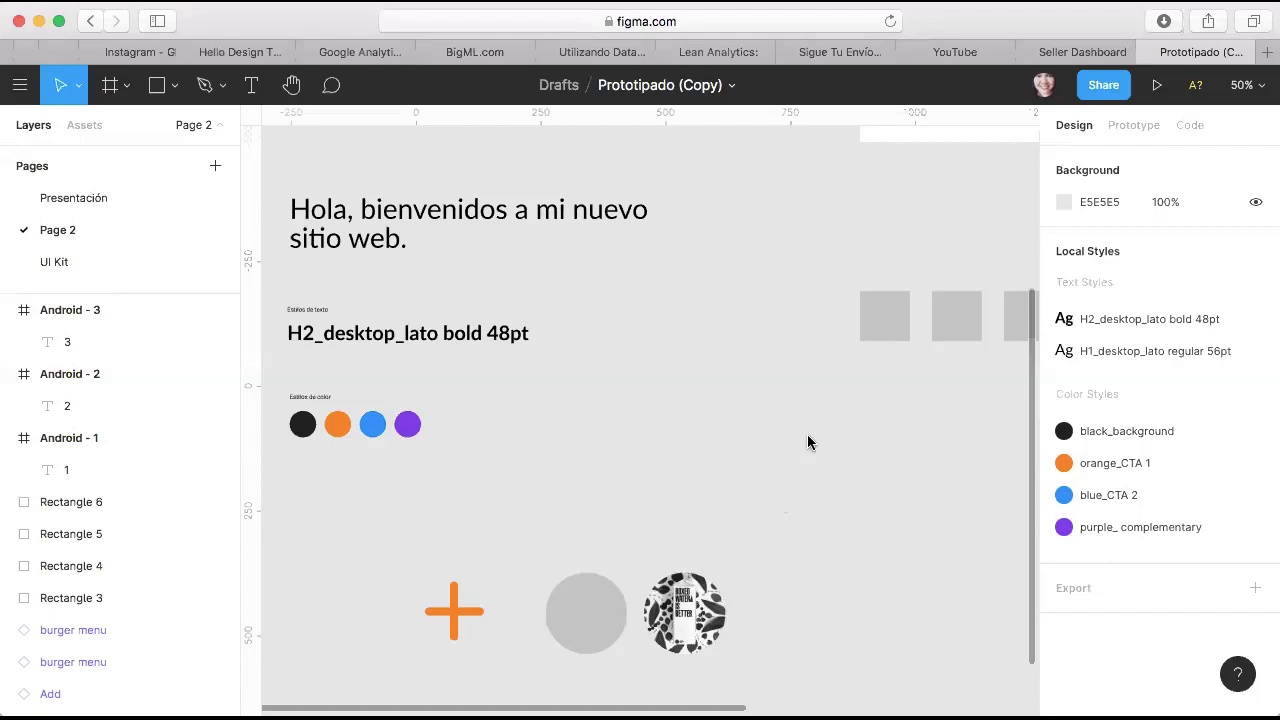
Step: Inspect each of the four grey squares in the row below the Android frames
scroll(808, 442, up, 5)
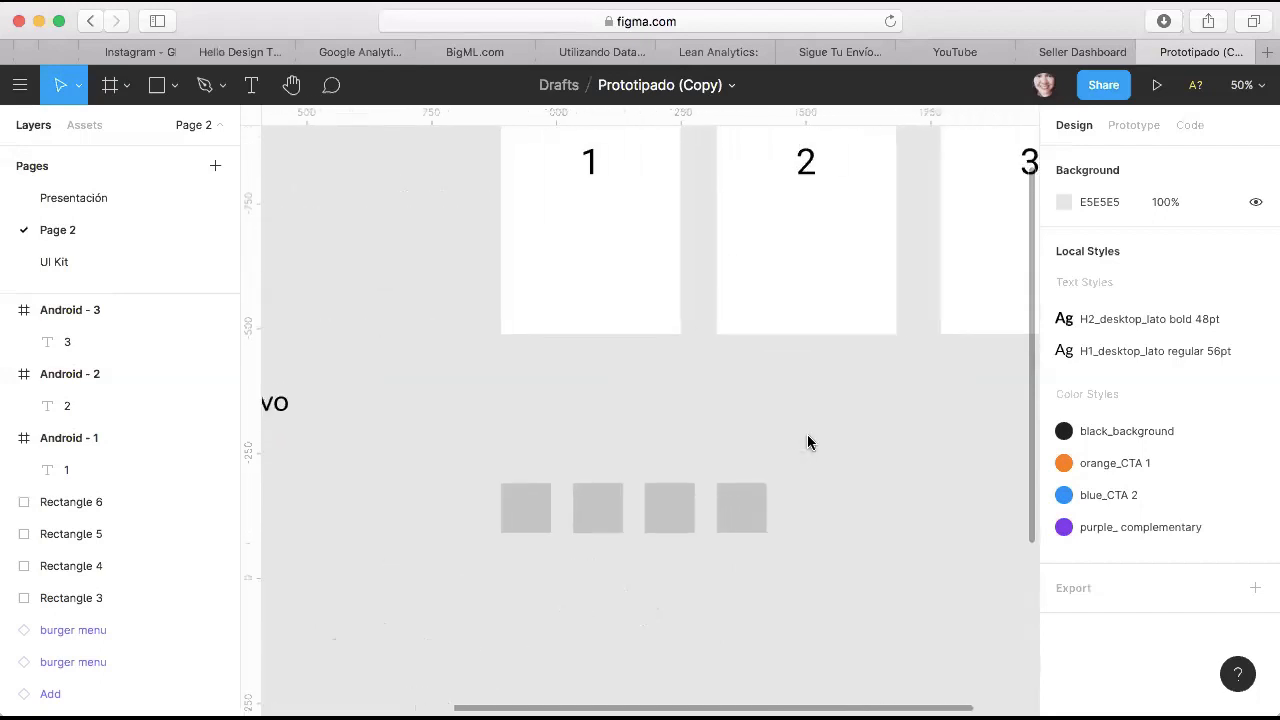
scroll(808, 442, down, 3)
scroll(808, 442, right, 1)
scroll(808, 442, down, 2)
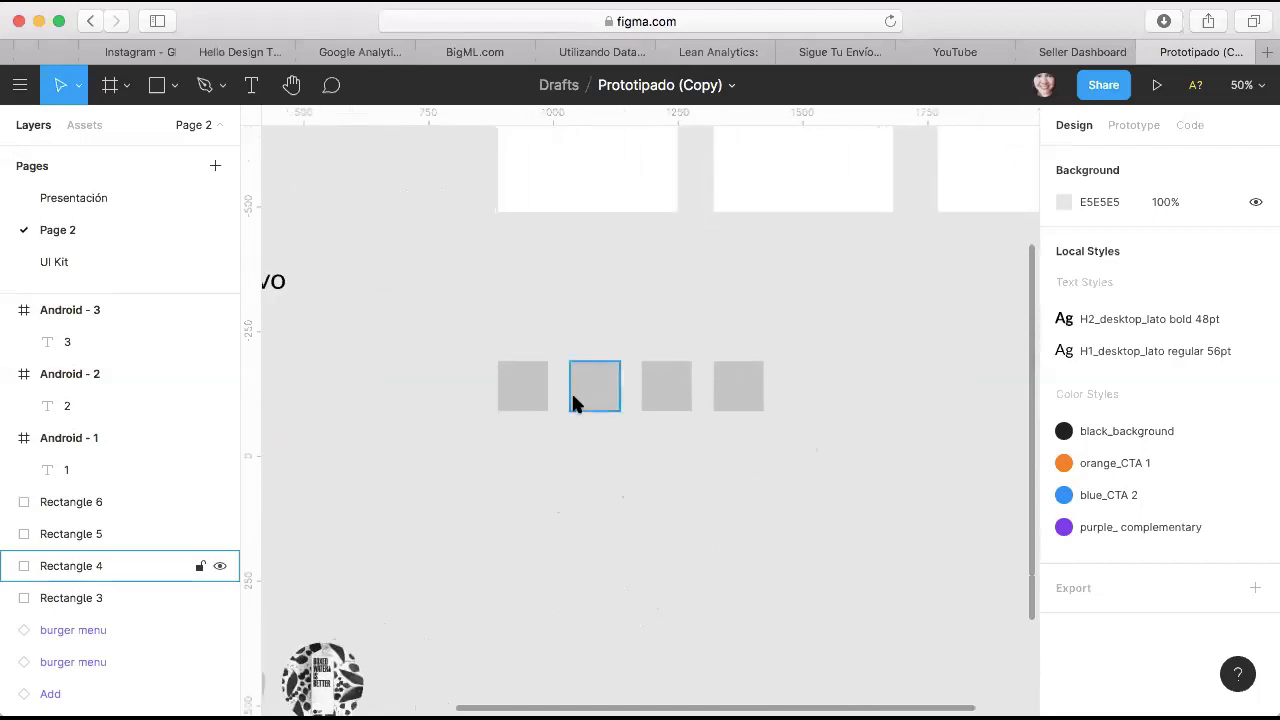
scroll(574, 400, up, 5)
scroll(573, 400, down, 1)
scroll(573, 400, right, 2)
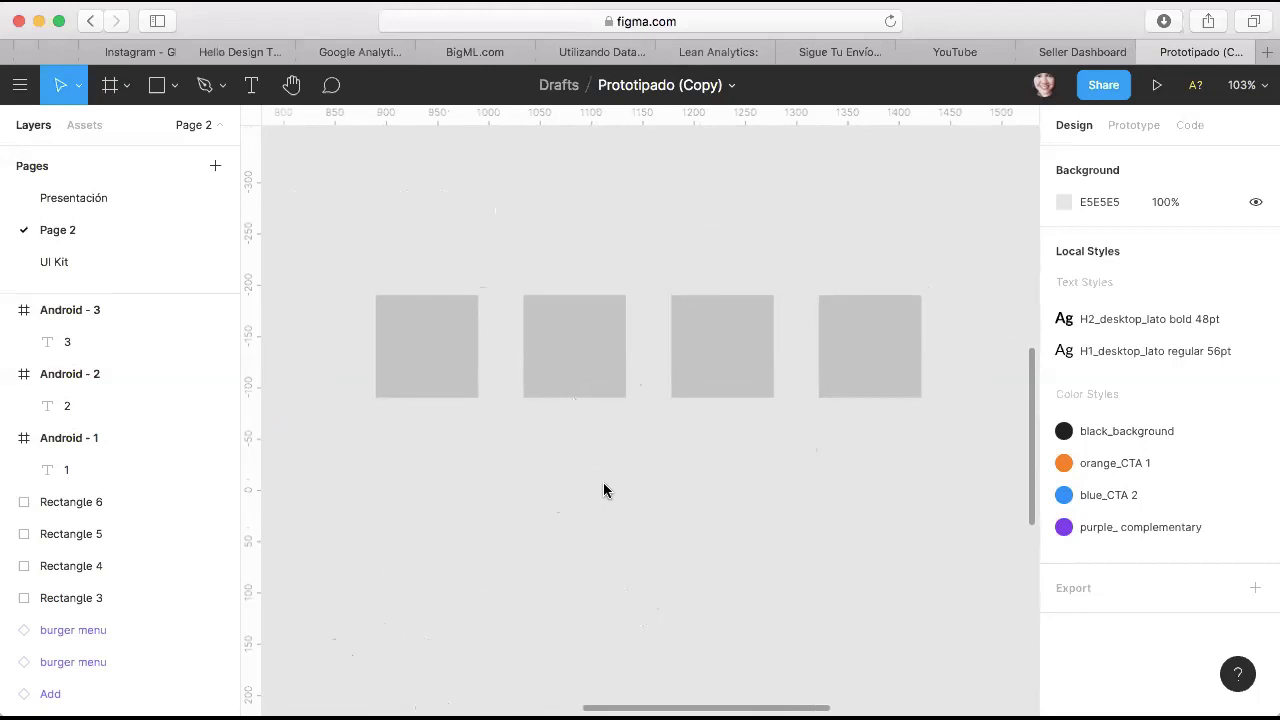
scroll(604, 490, up, 1)
scroll(604, 490, right, 1)
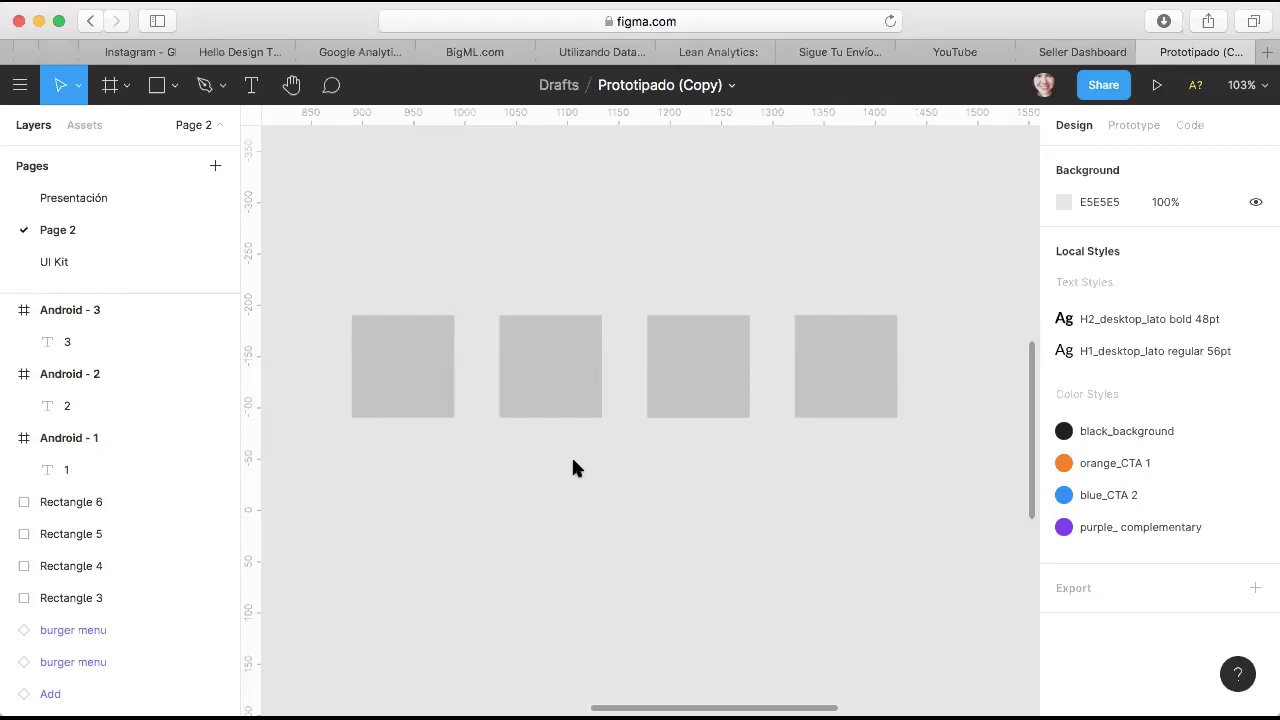
click(439, 377)
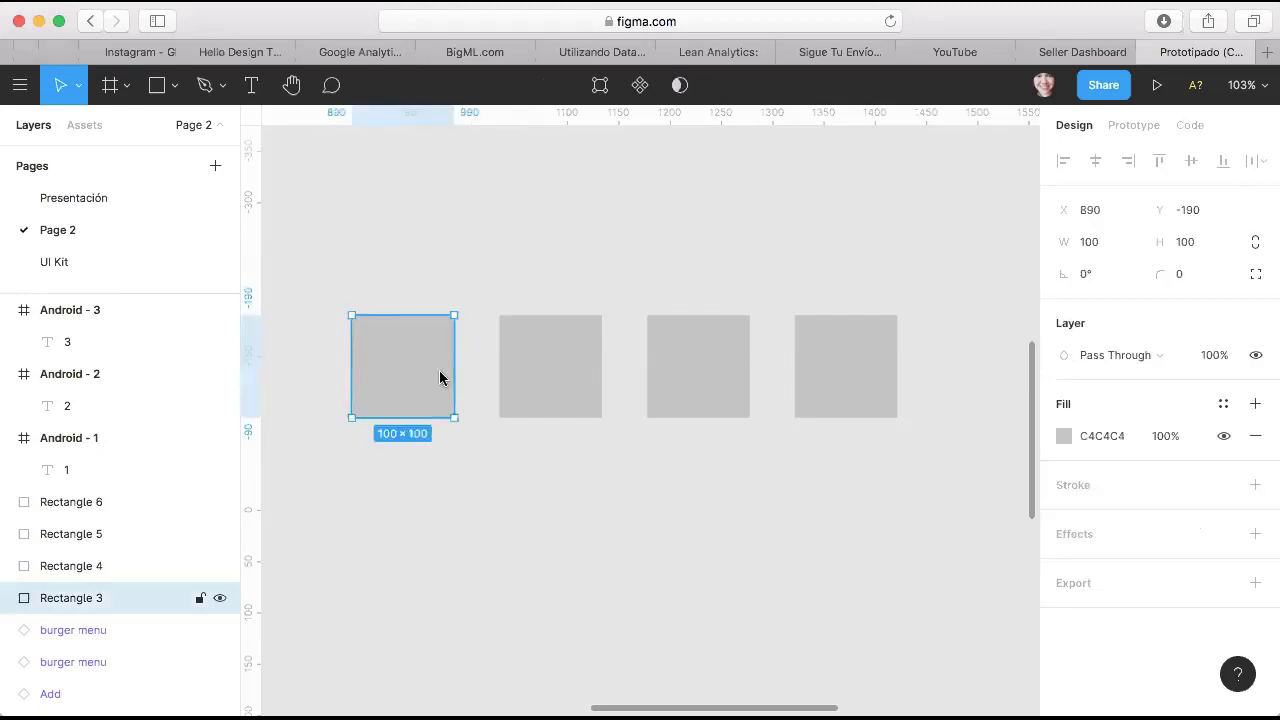
click(555, 392)
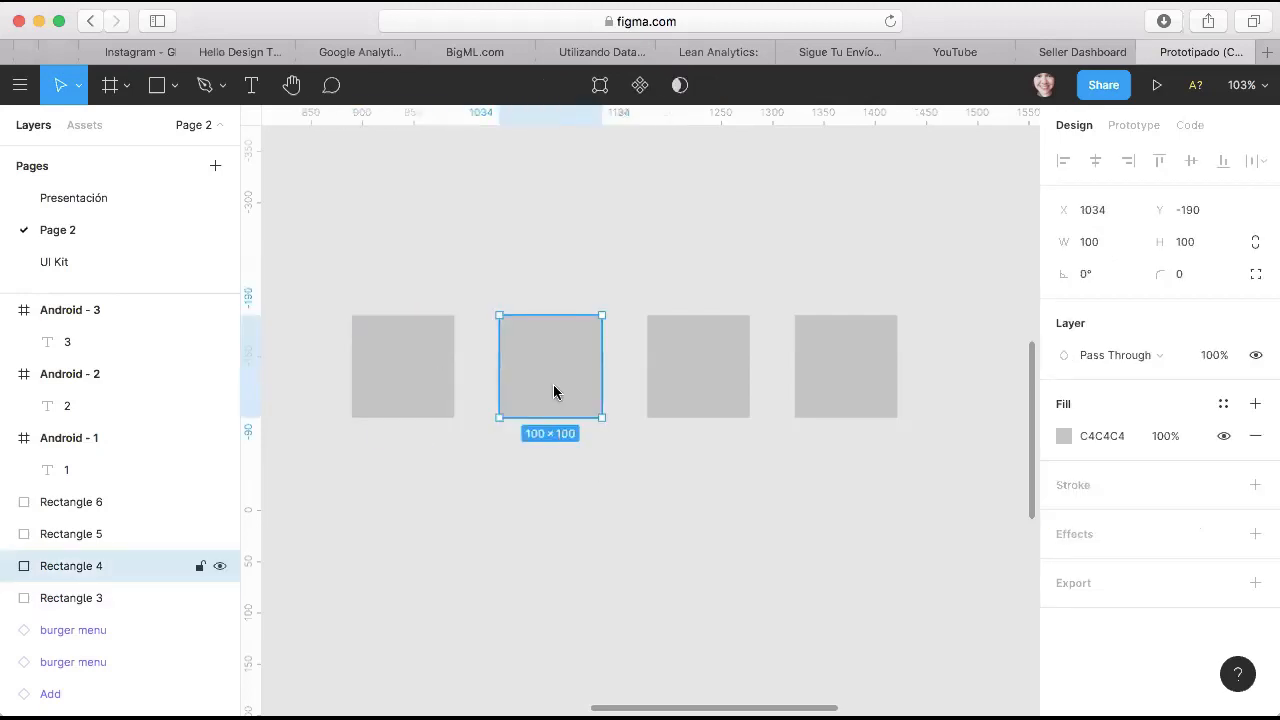
click(694, 388)
click(843, 369)
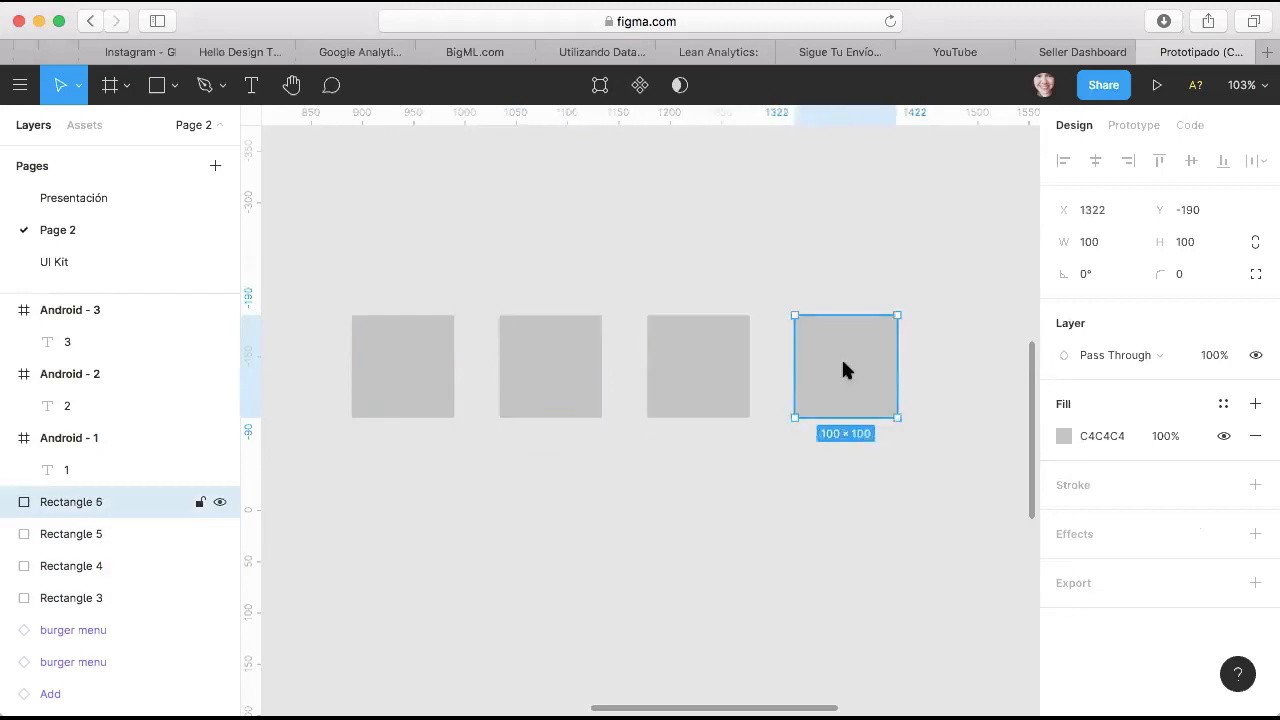
click(421, 330)
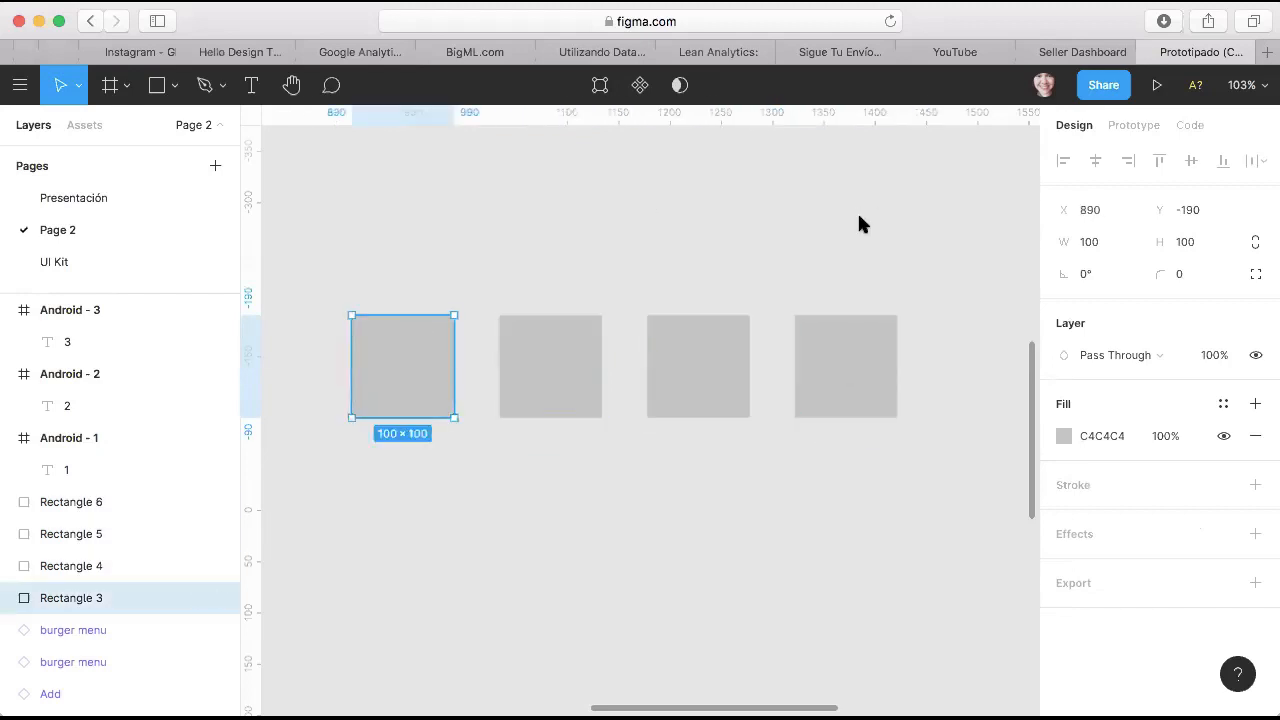
click(931, 233)
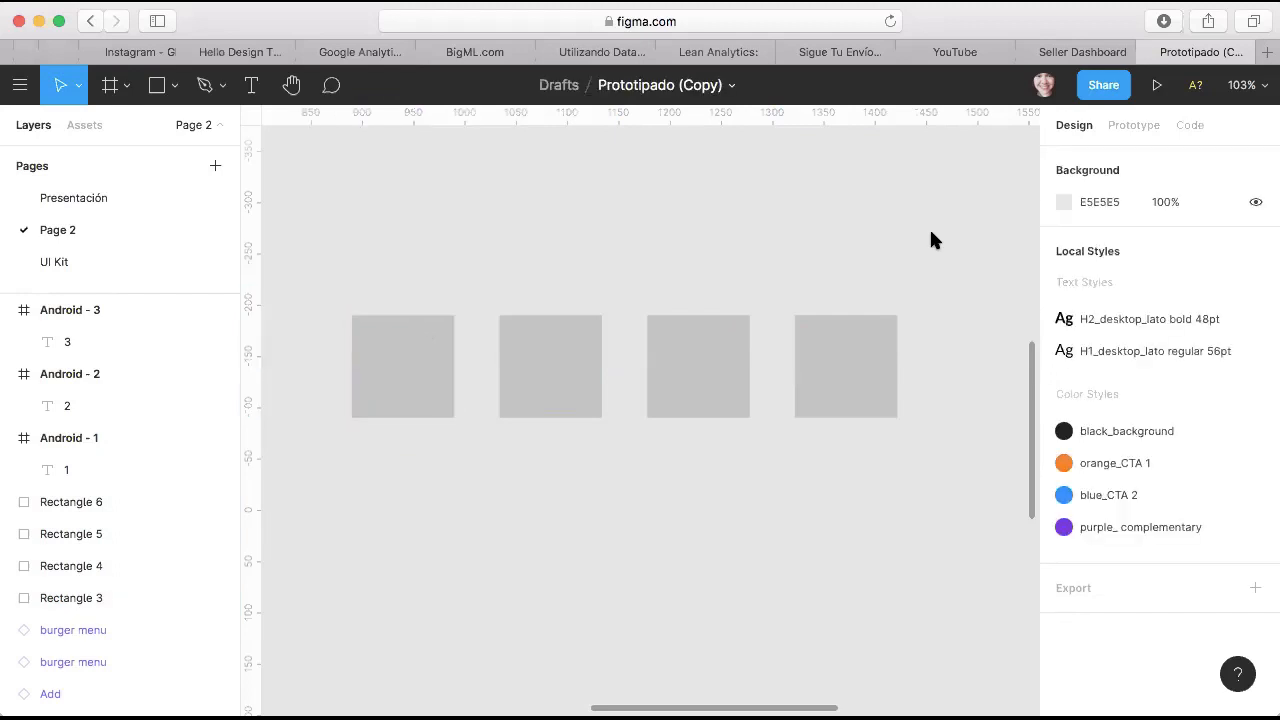
Step: Set the prototype's preview device to Google Nexus 5X (360×640)
click(1143, 129)
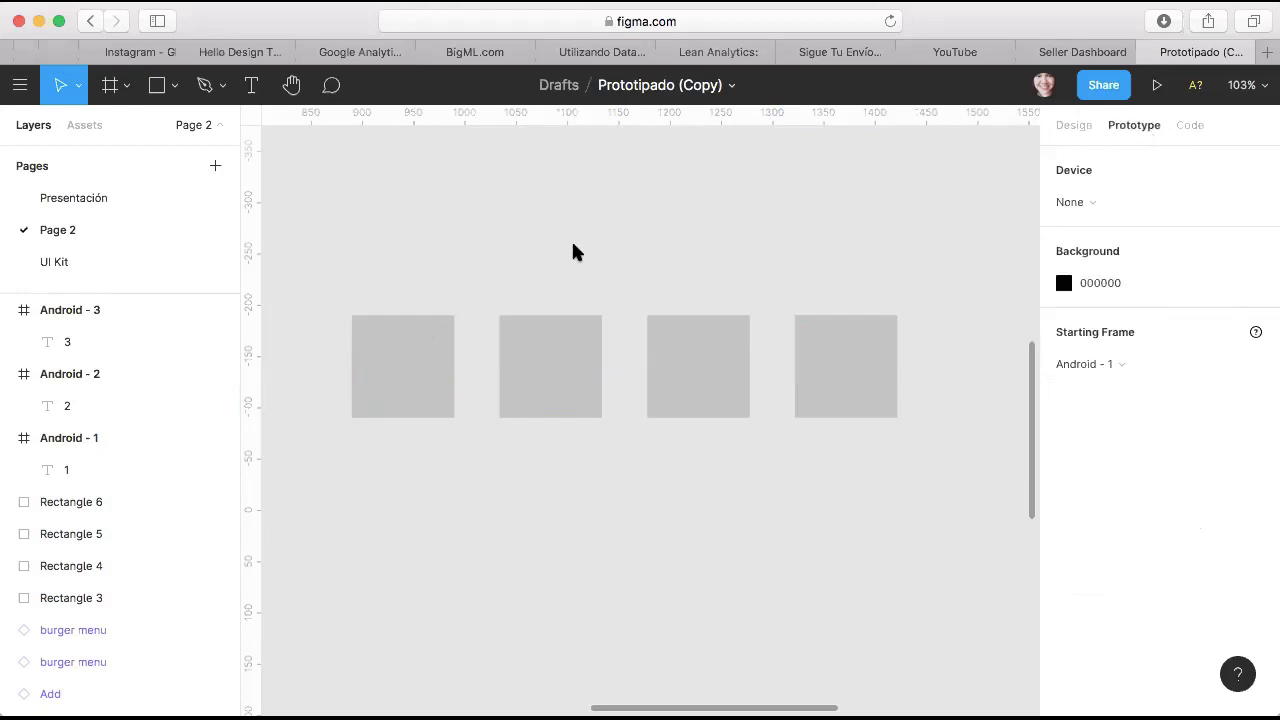
scroll(562, 262, up, 1)
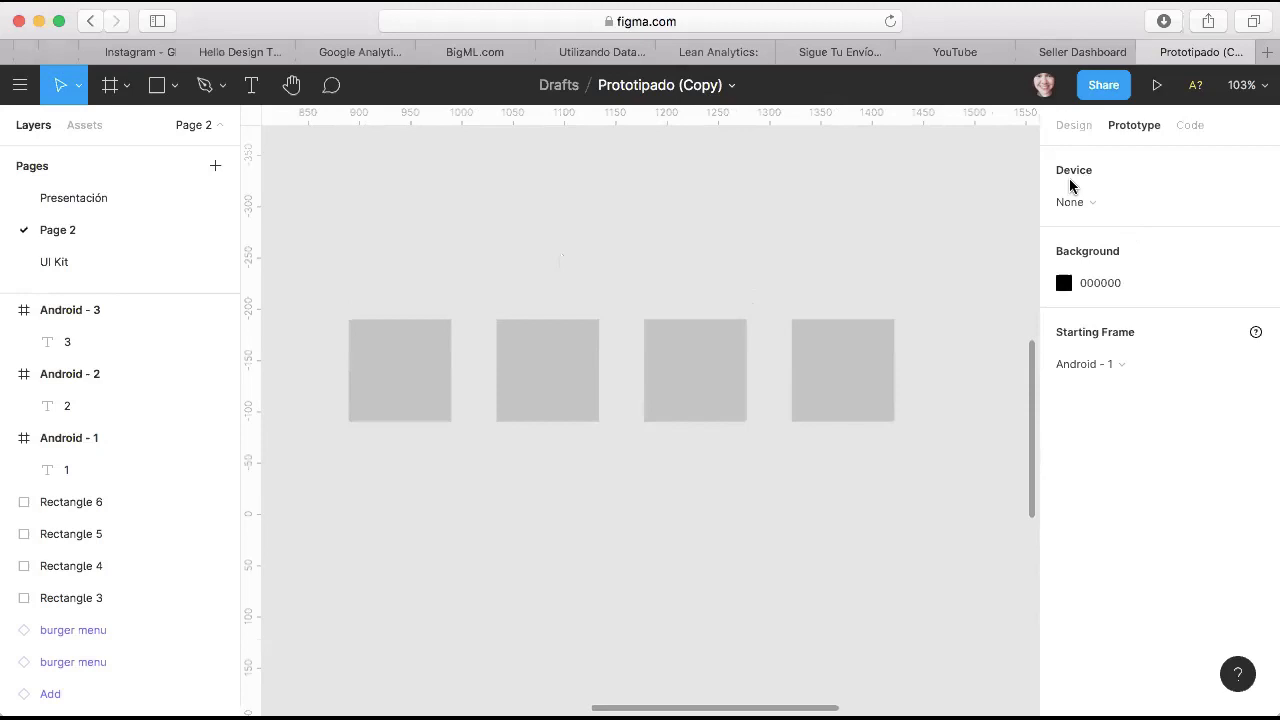
click(1083, 202)
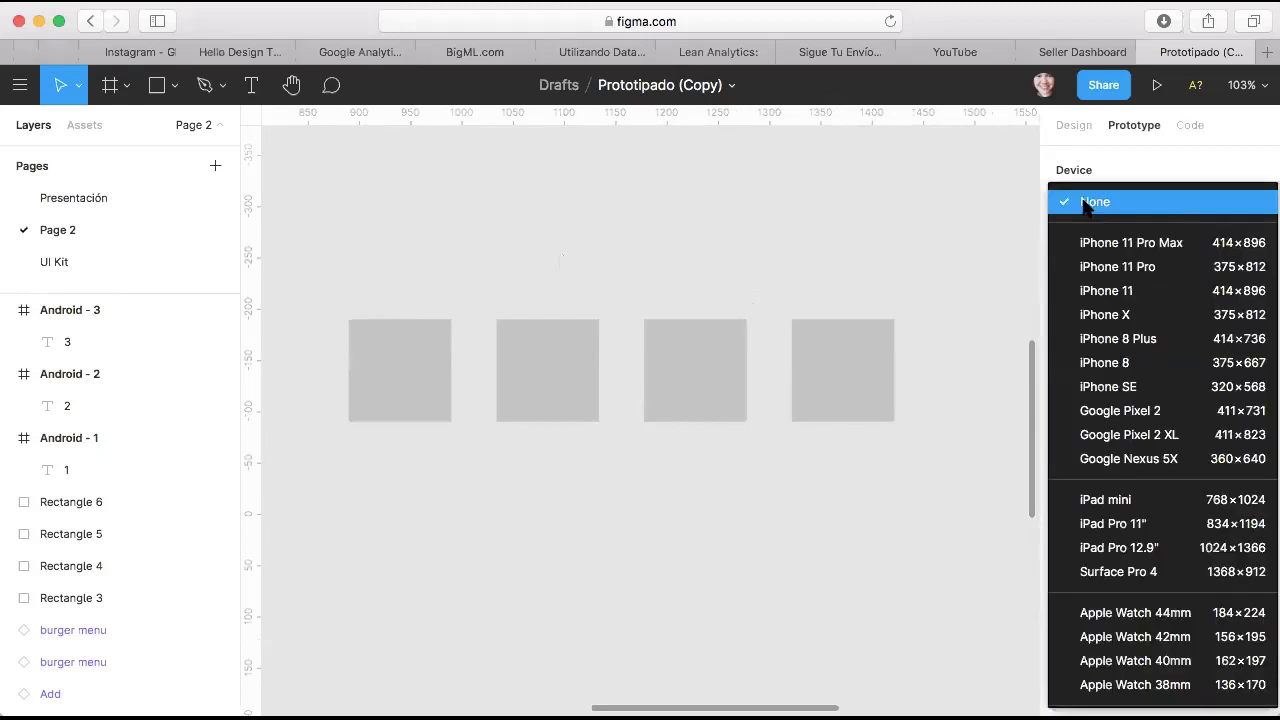
scroll(1147, 372, down, 3)
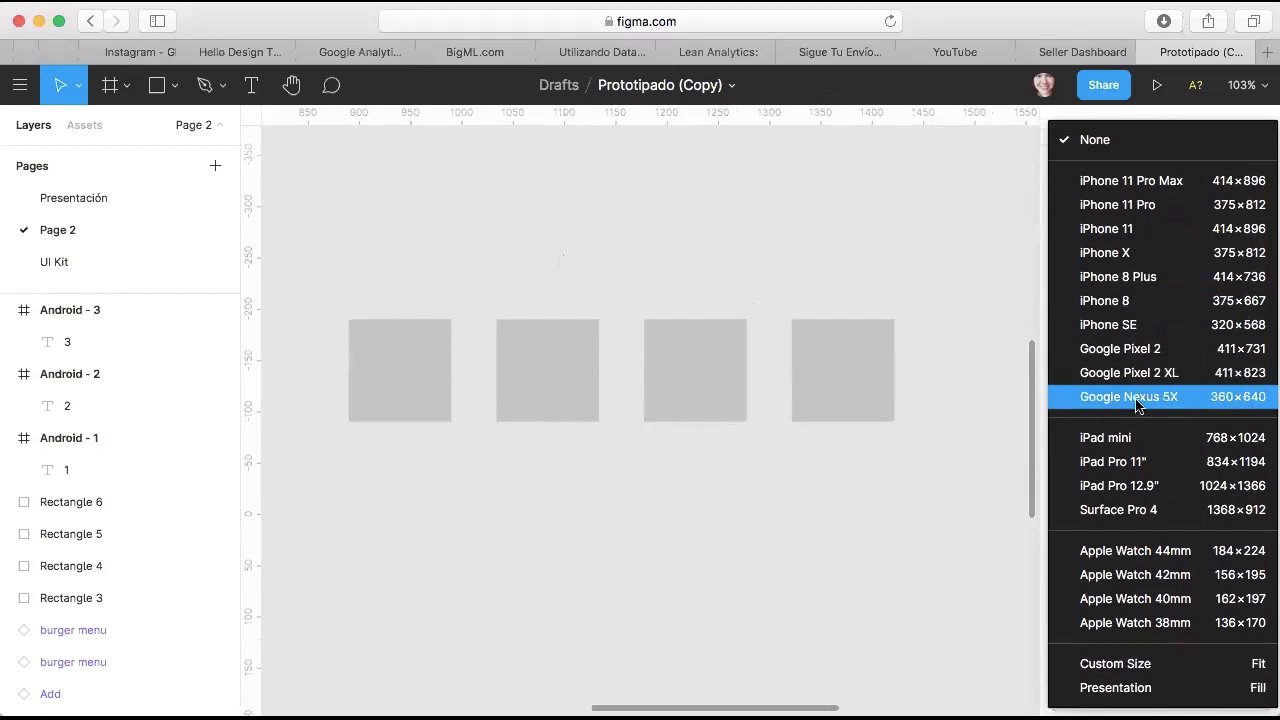
click(1136, 400)
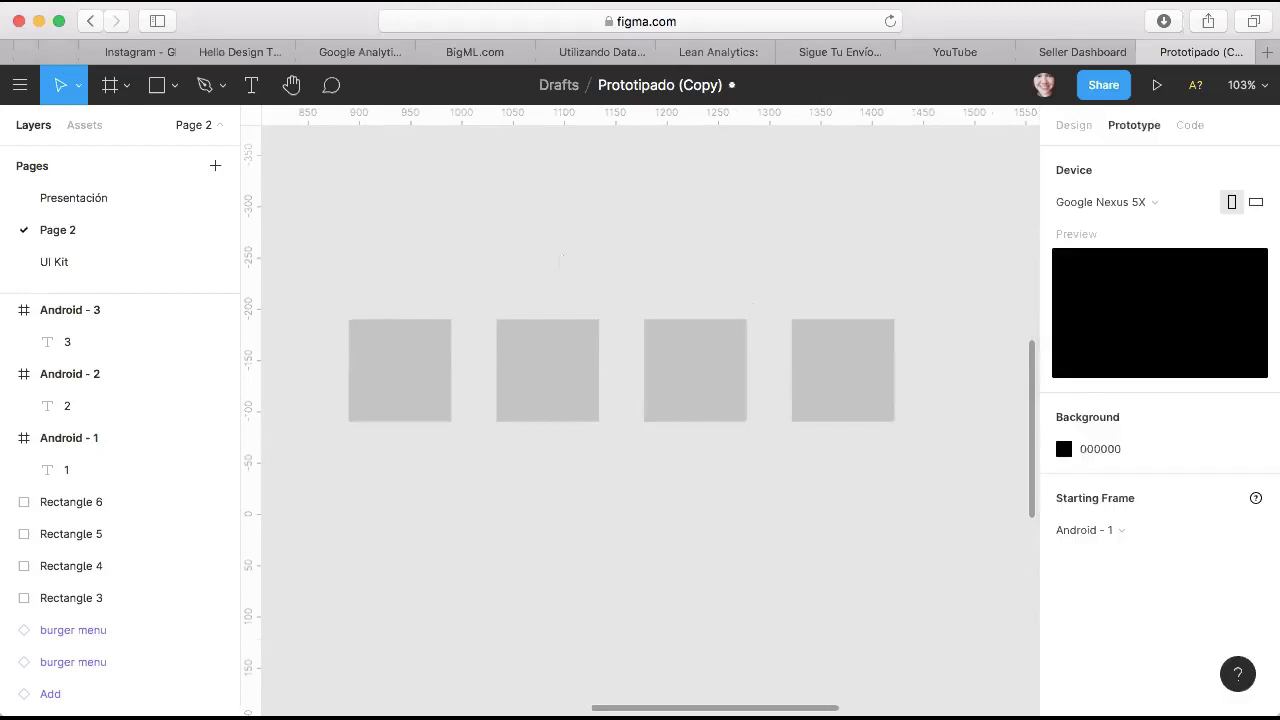
Step: Examine the three linked Android frames and the device presets available for the prototype
scroll(963, 204, up, 2)
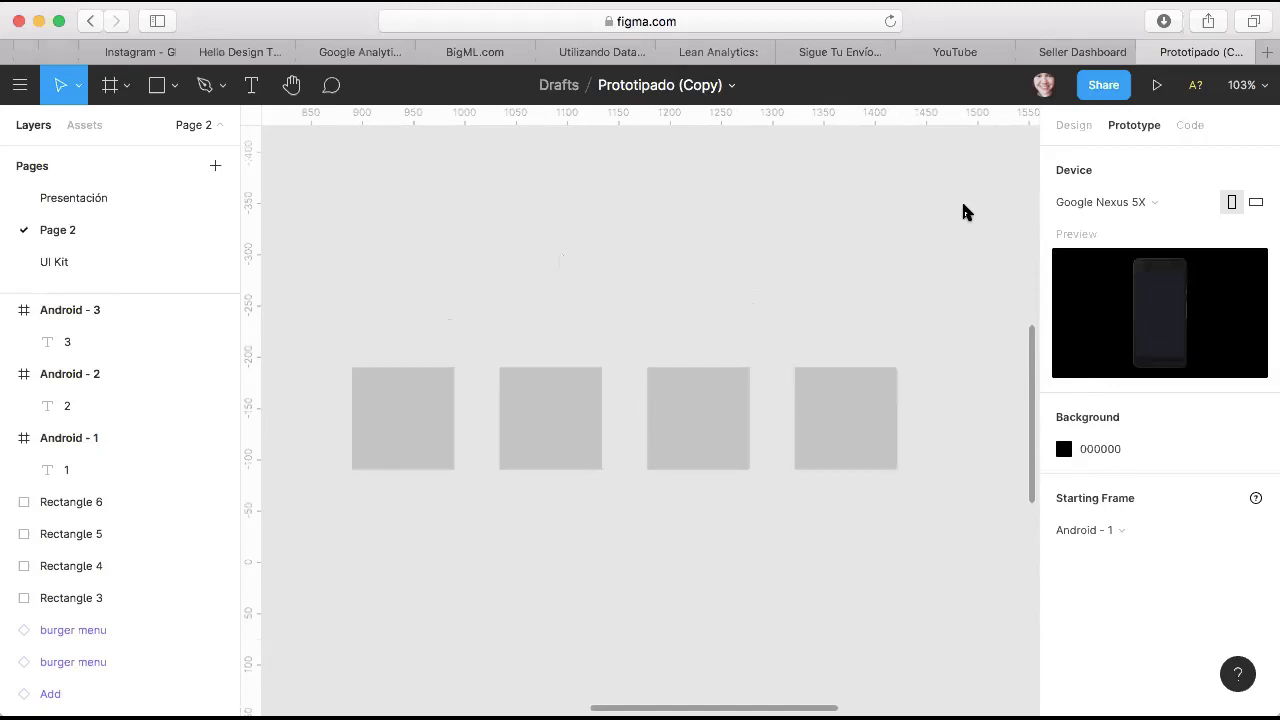
scroll(964, 205, up, 5)
scroll(886, 229, up, 5)
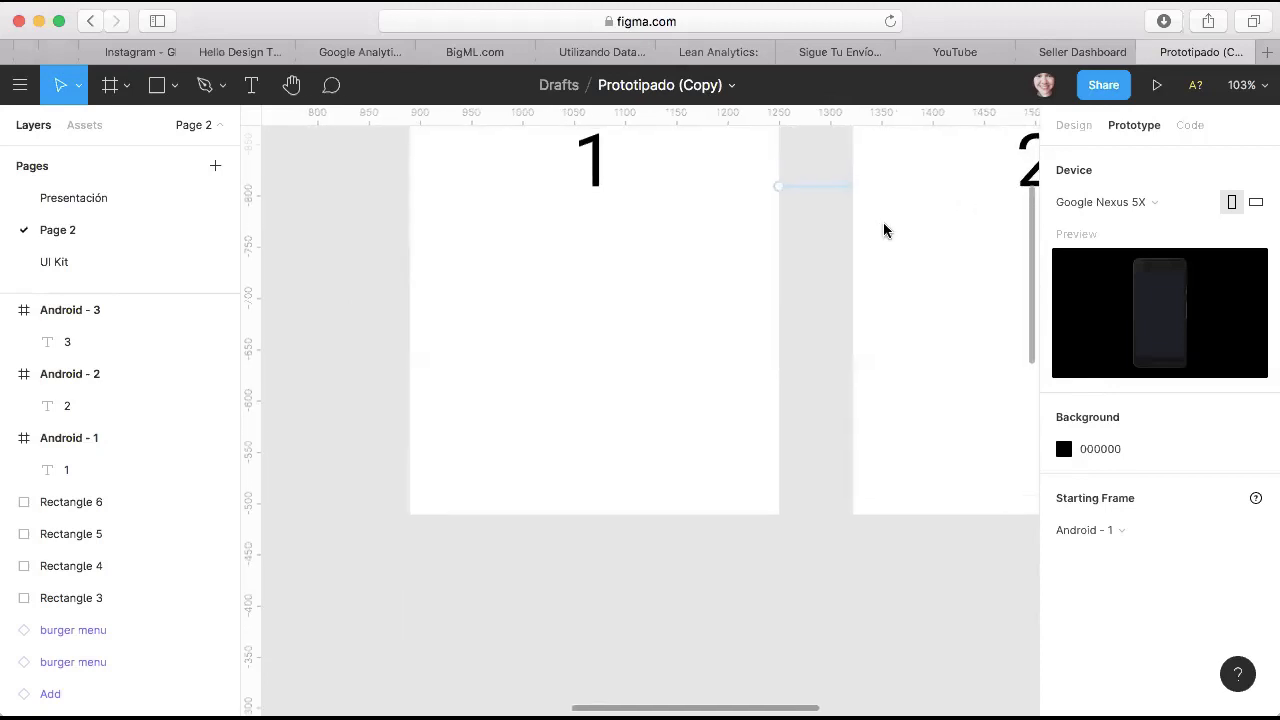
scroll(884, 230, down, 5)
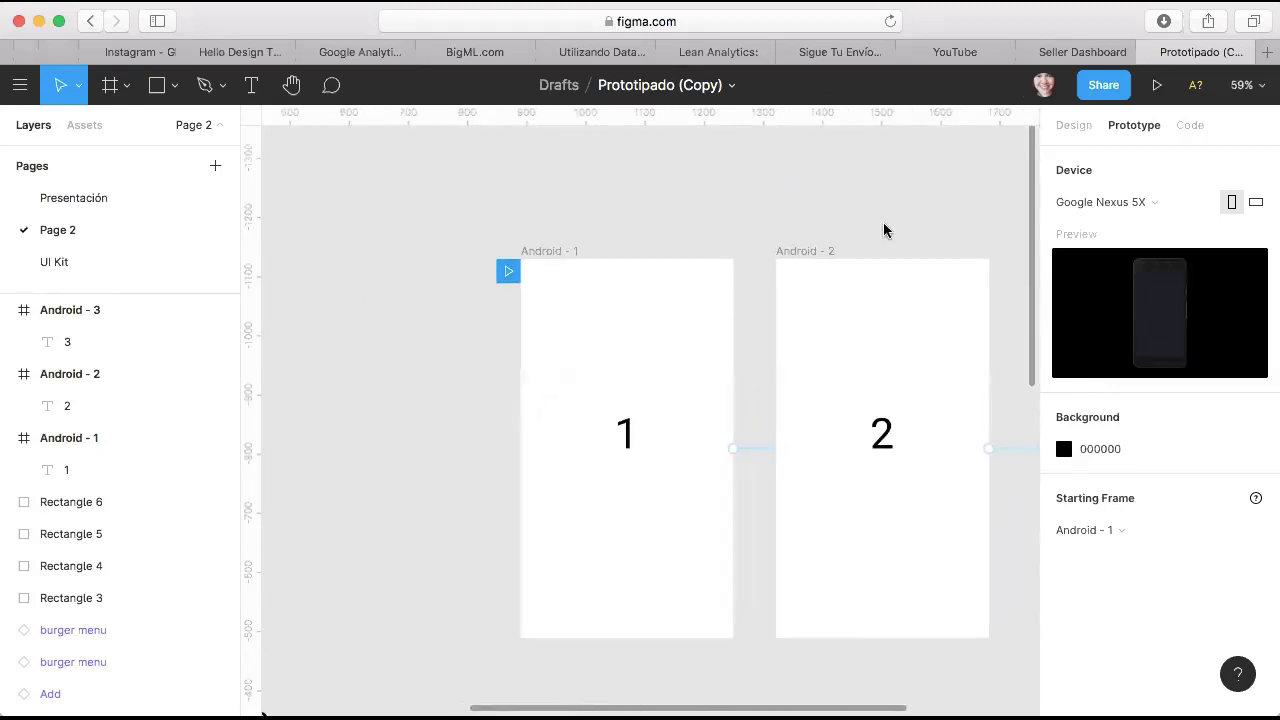
scroll(884, 230, right, 5)
scroll(884, 230, down, 2)
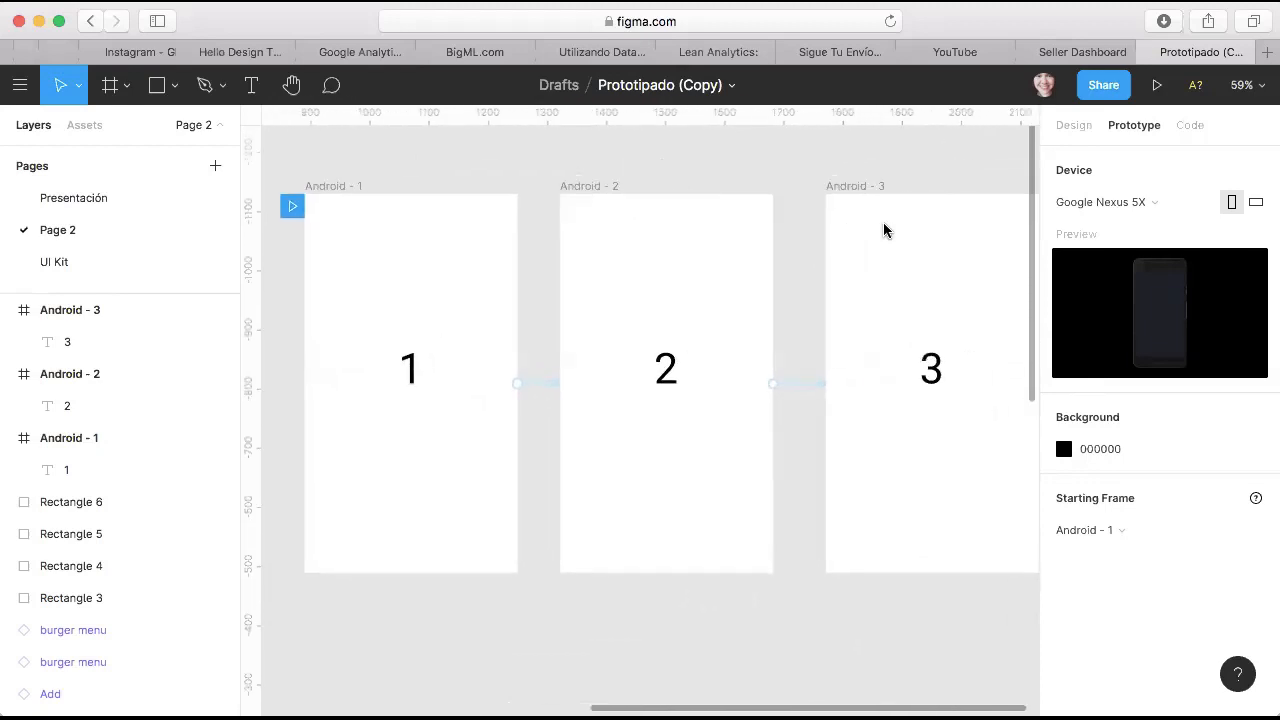
scroll(884, 230, right, 2)
scroll(884, 230, down, 1)
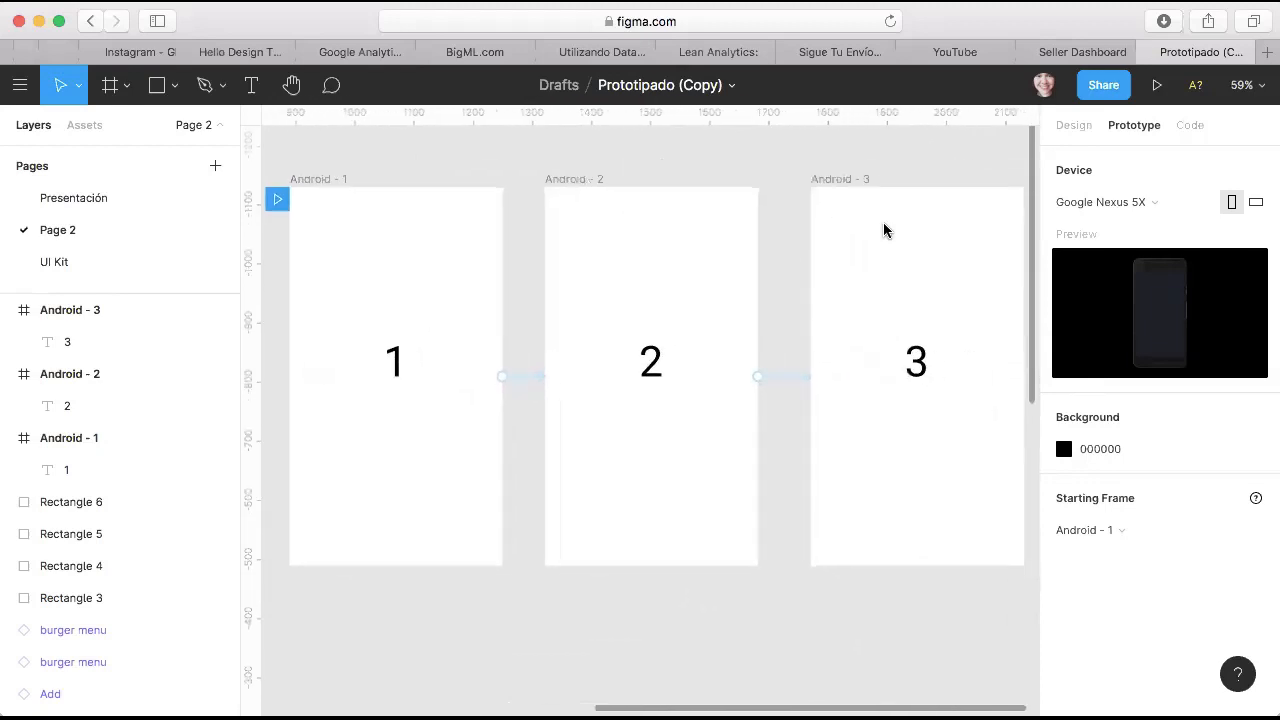
scroll(884, 230, right, 2)
scroll(884, 230, down, 1)
scroll(884, 230, left, 3)
scroll(884, 230, up, 1)
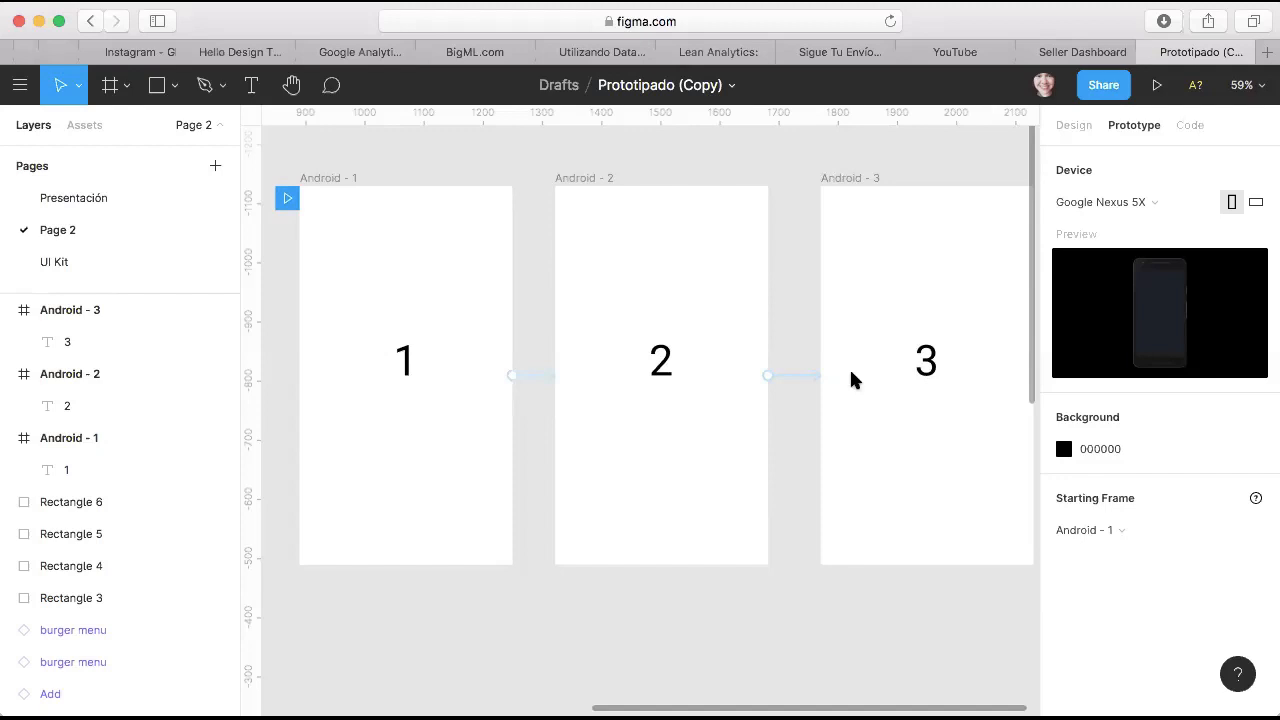
scroll(853, 379, down, 1)
scroll(835, 375, right, 1)
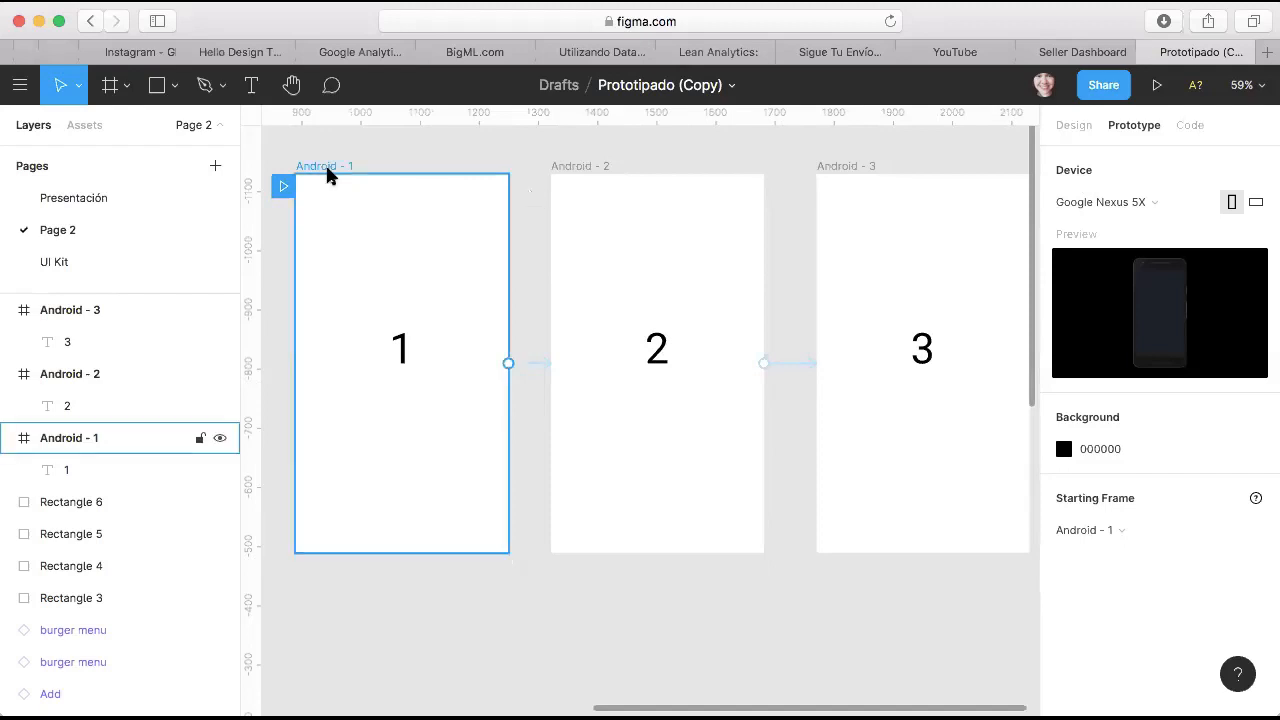
click(1124, 205)
scroll(1124, 205, up, 2)
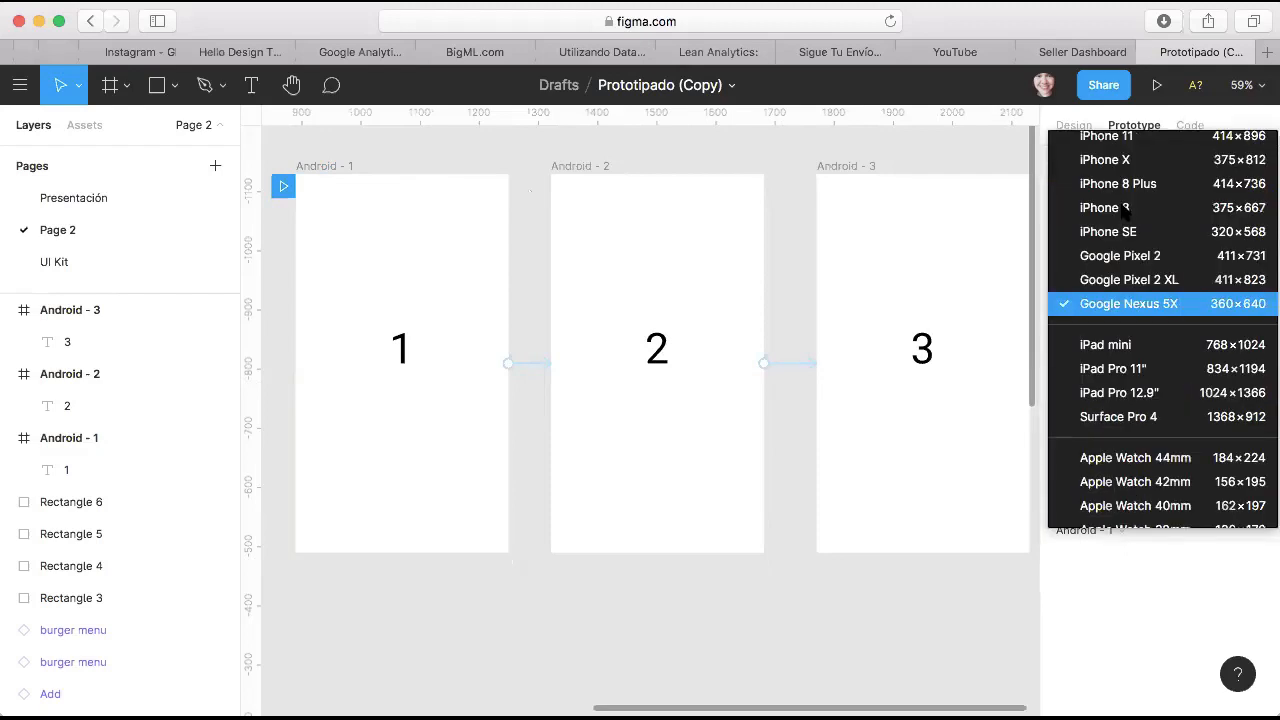
scroll(1124, 210, up, 2)
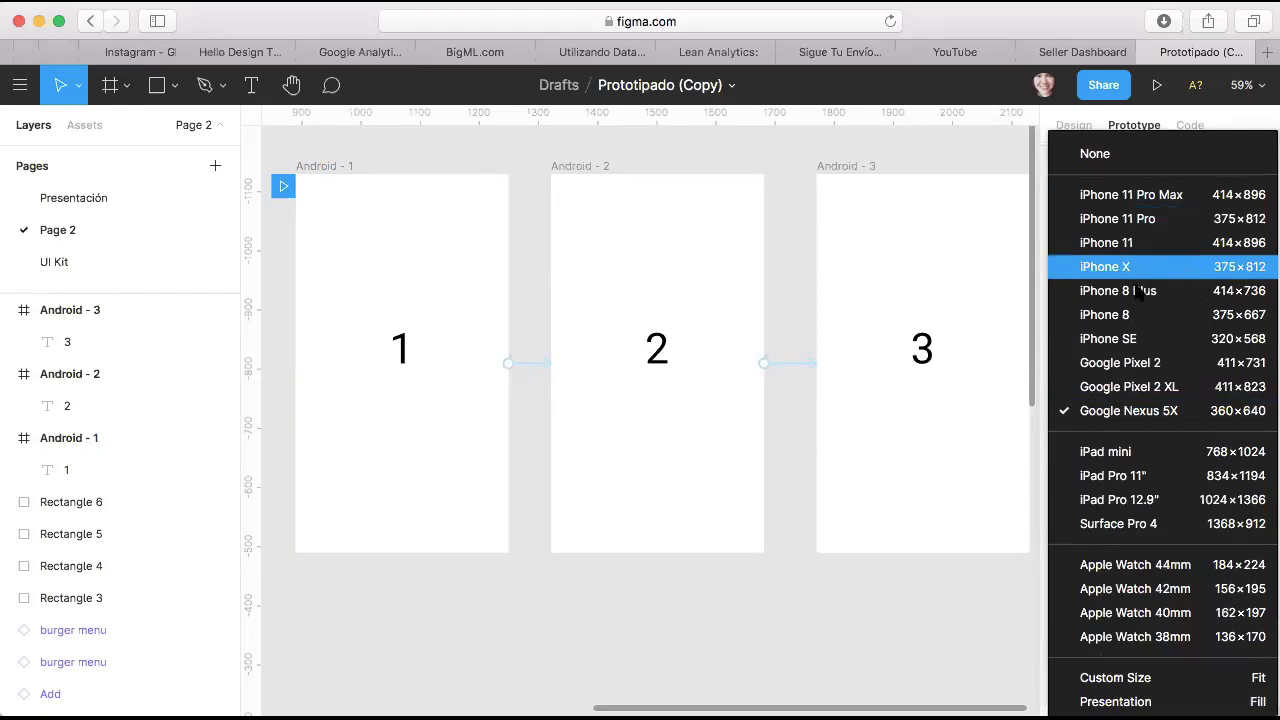
click(497, 192)
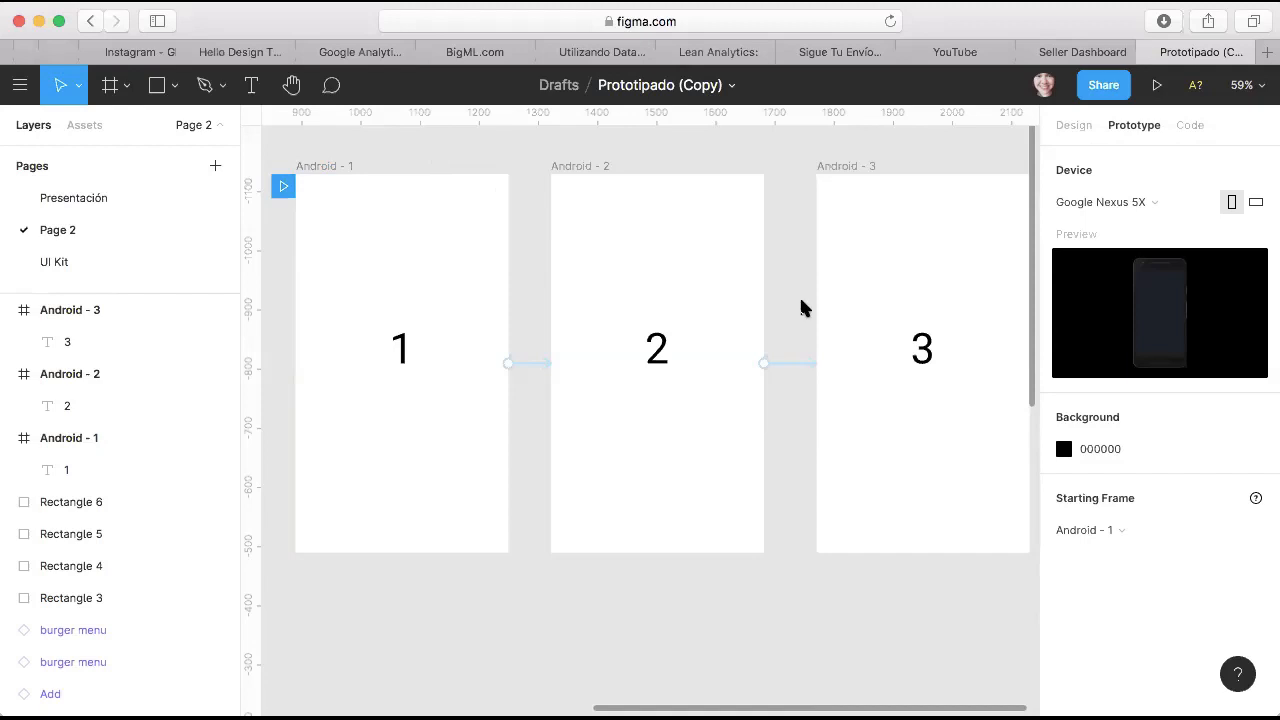
Step: Inspect the first grey square in the row and its prototype interaction setting
scroll(801, 299, down, 3)
scroll(801, 299, down, 5)
scroll(801, 299, left, 2)
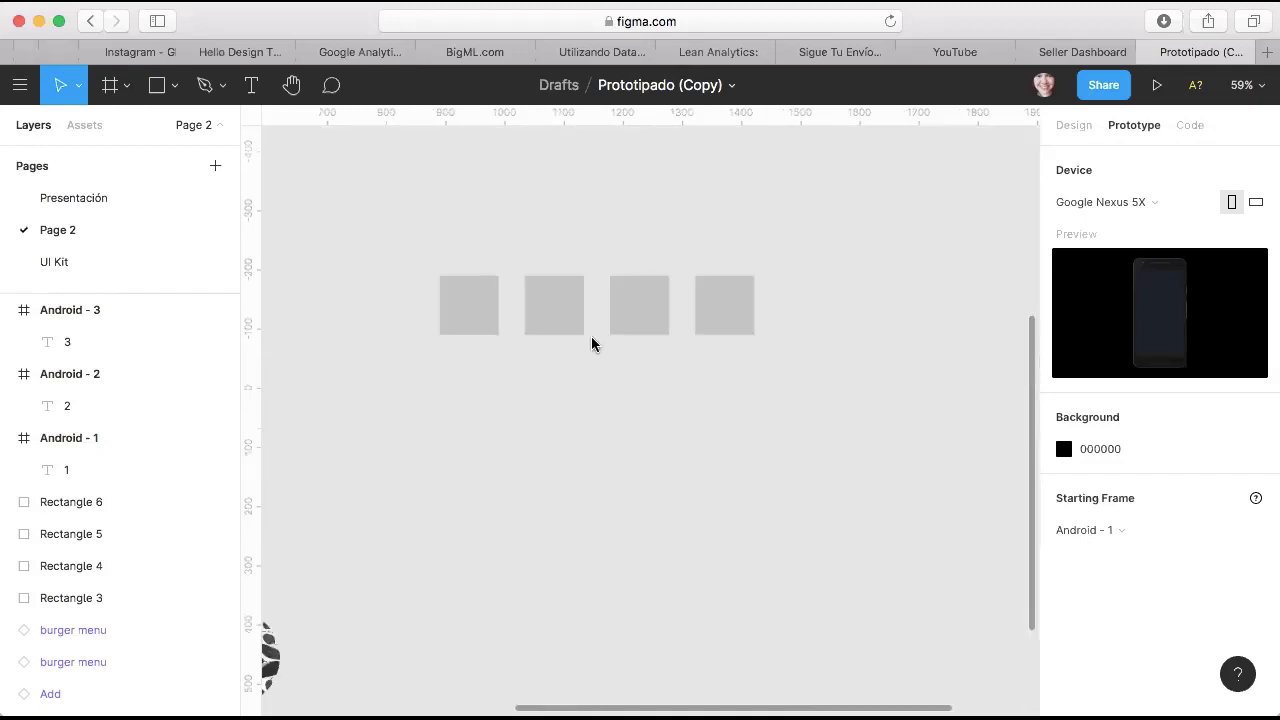
scroll(592, 344, up, 2)
scroll(592, 344, up, 4)
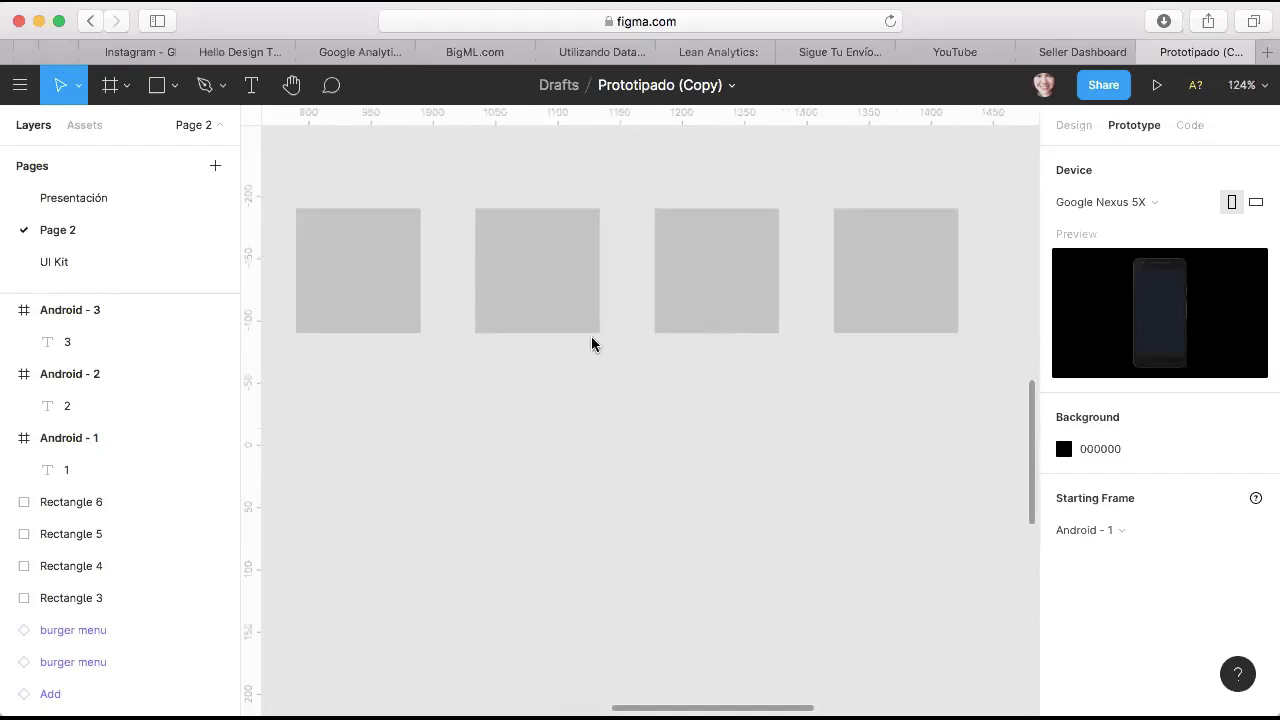
scroll(560, 340, up, 1)
scroll(560, 340, left, 1)
click(406, 292)
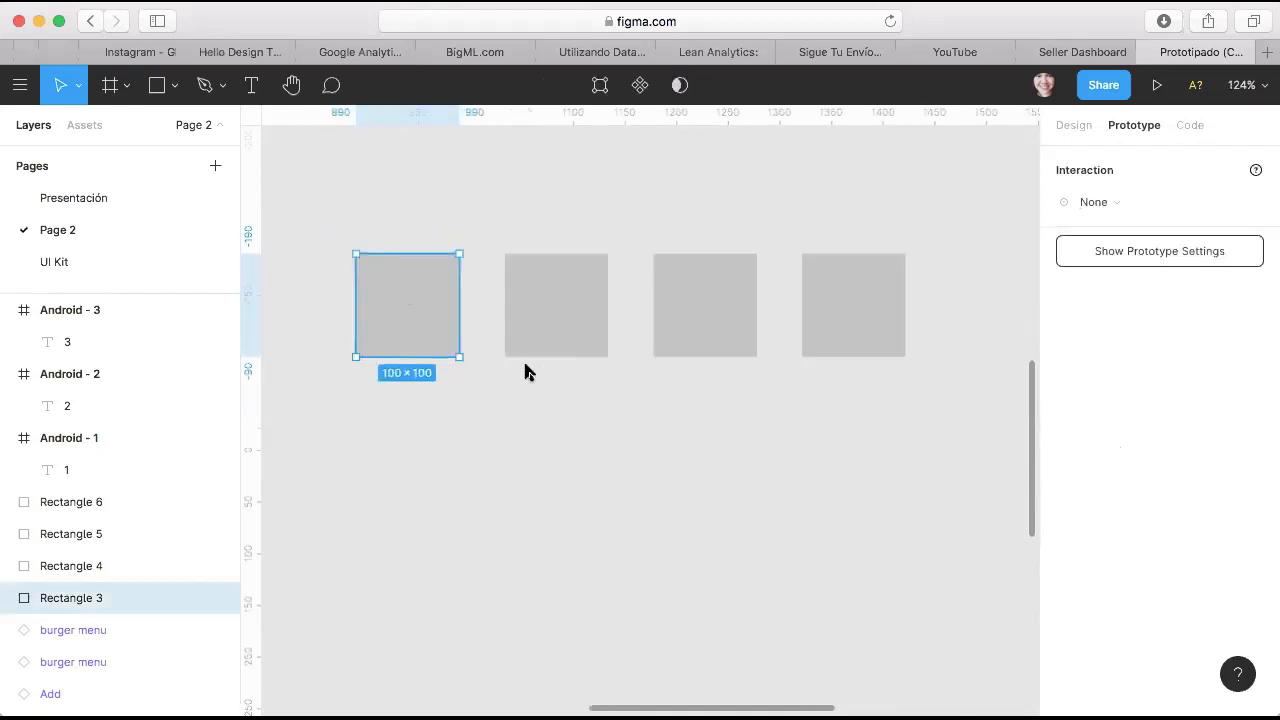
scroll(527, 371, up, 2)
mouse_move(412, 210)
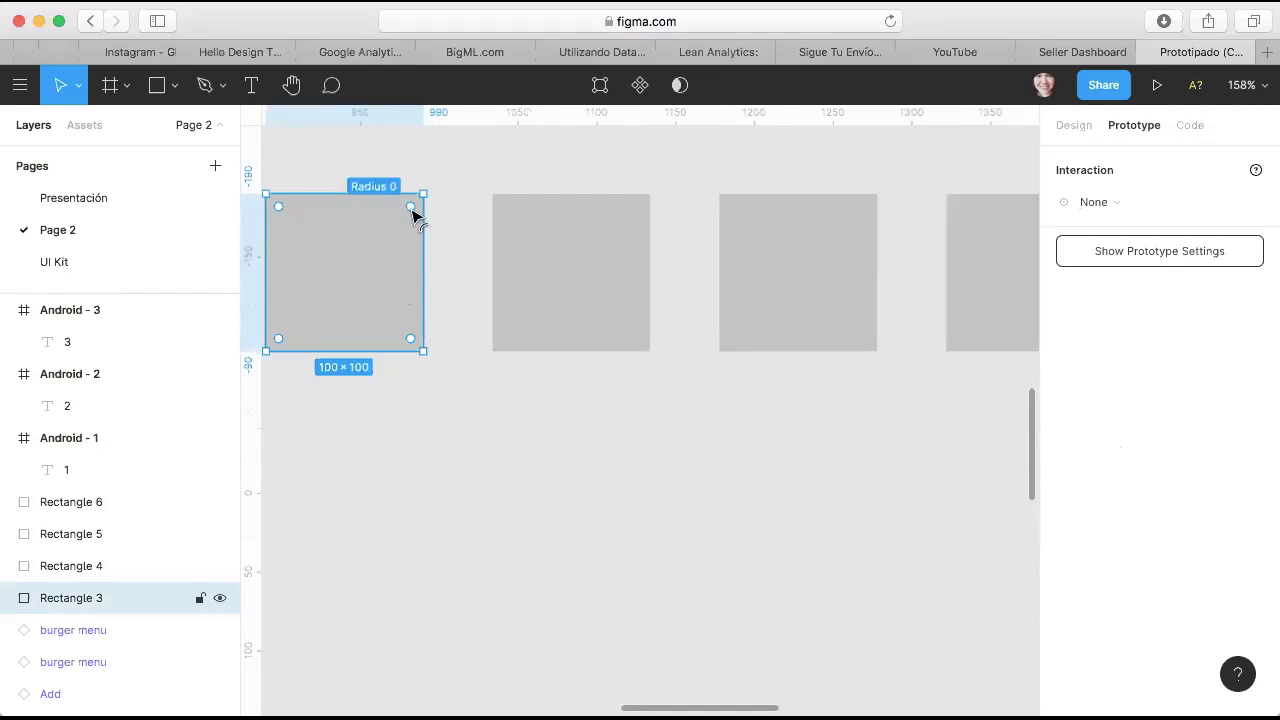
scroll(490, 280, left, 1)
scroll(490, 280, up, 1)
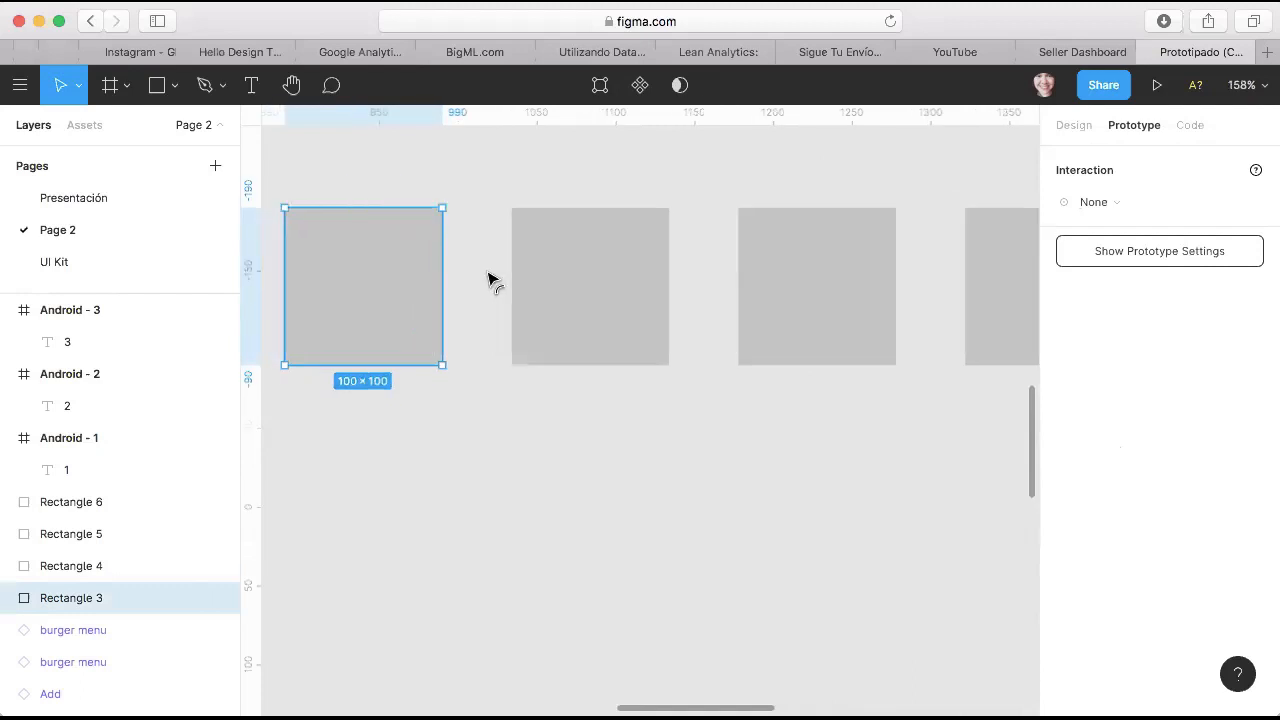
scroll(490, 280, down, 3)
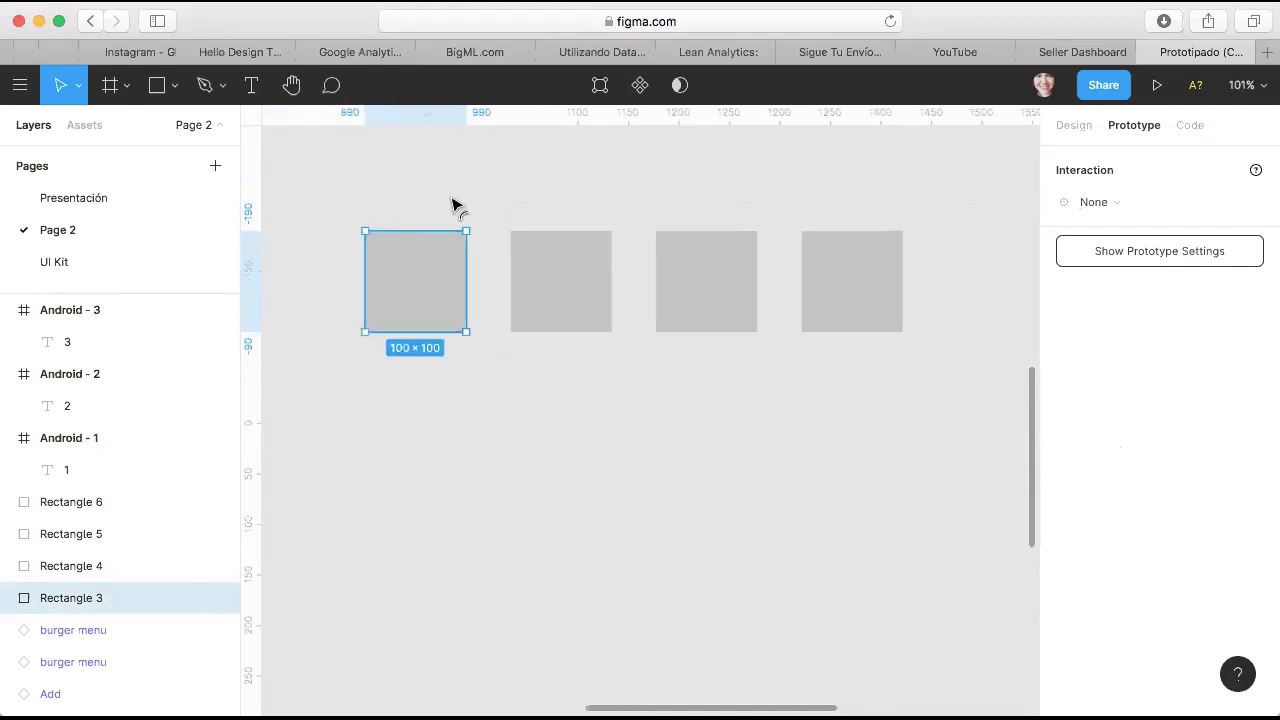
scroll(450, 205, left, 1)
click(408, 205)
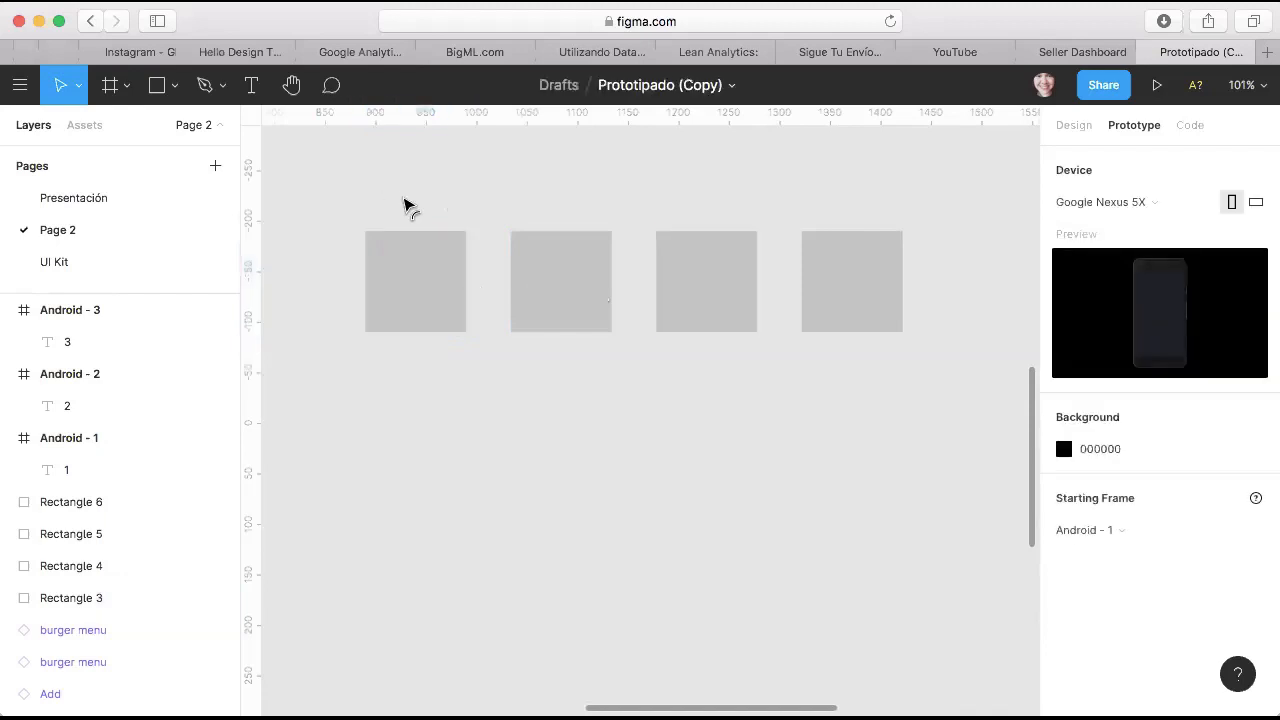
Step: Draw a custom frame of about 127 × 135 around the first grey square
key(f)
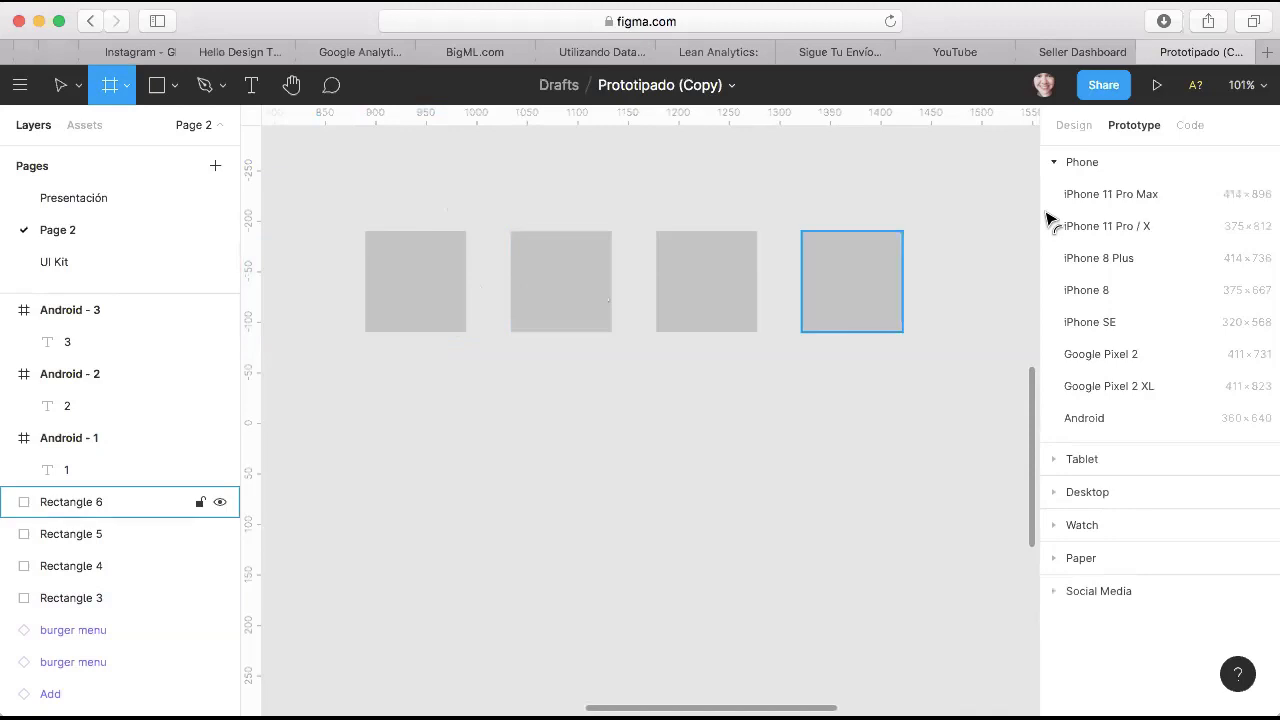
click(1080, 162)
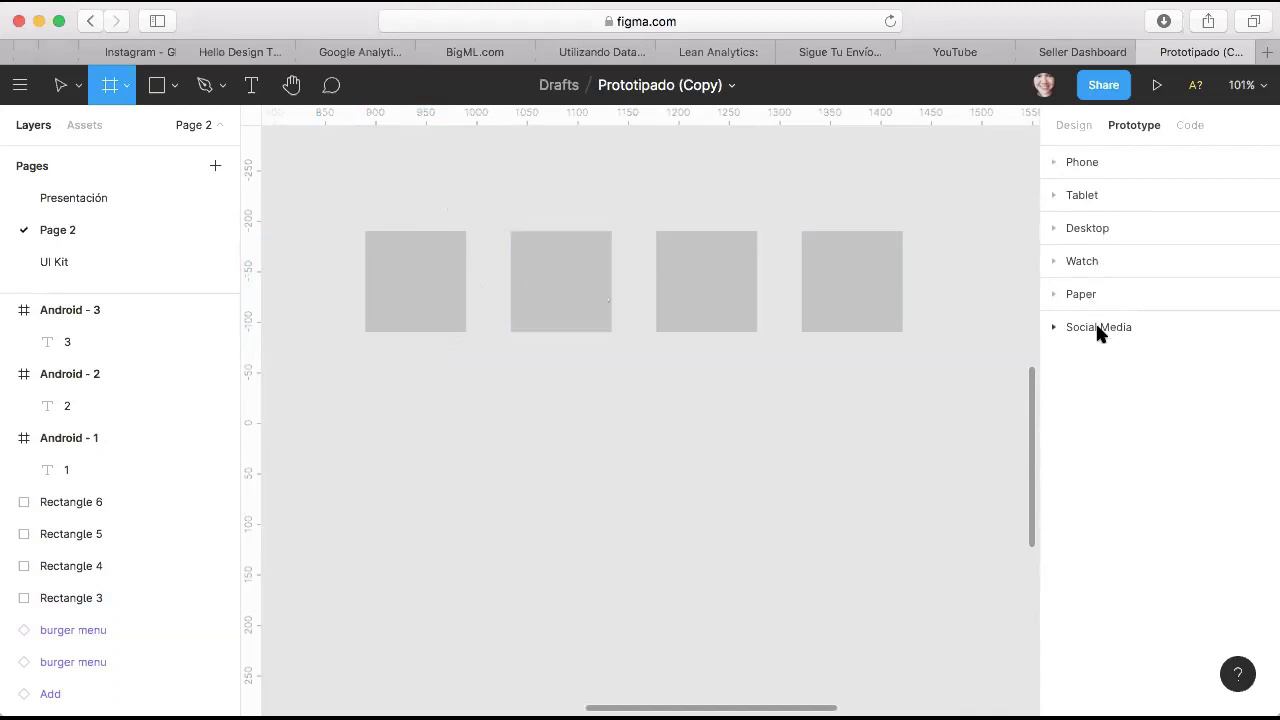
click(357, 212)
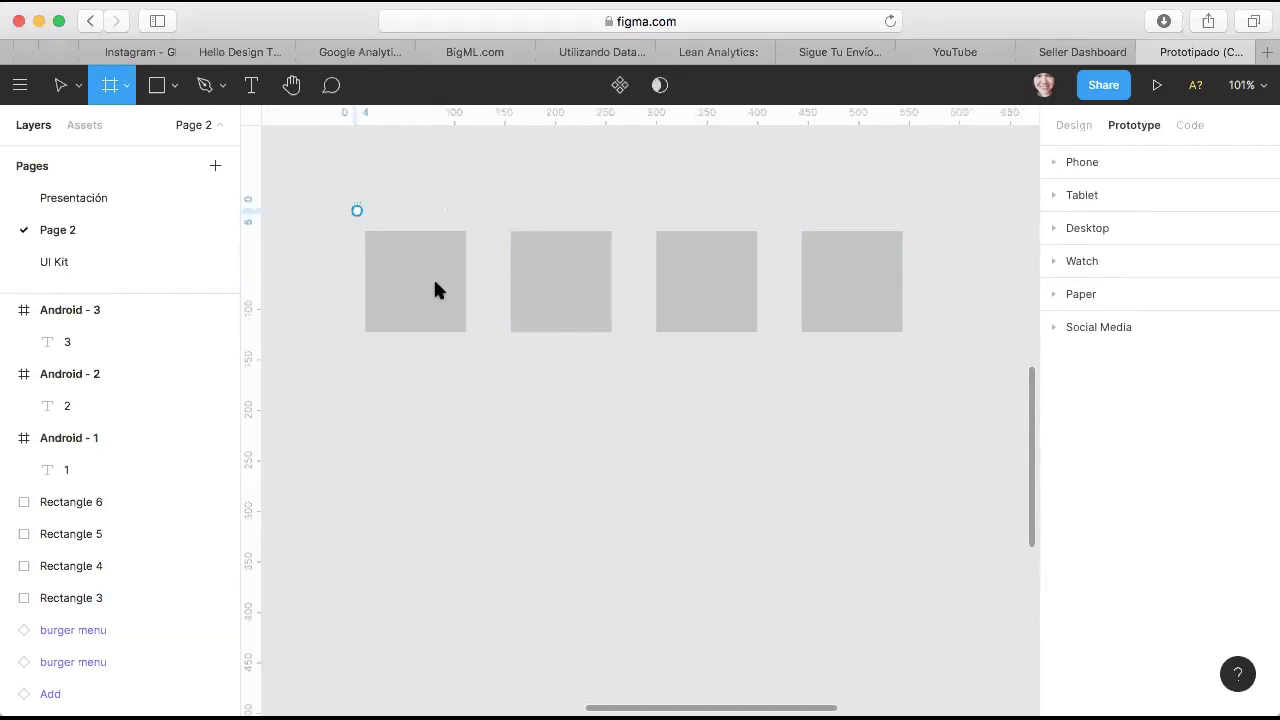
drag(444, 300, 481, 344)
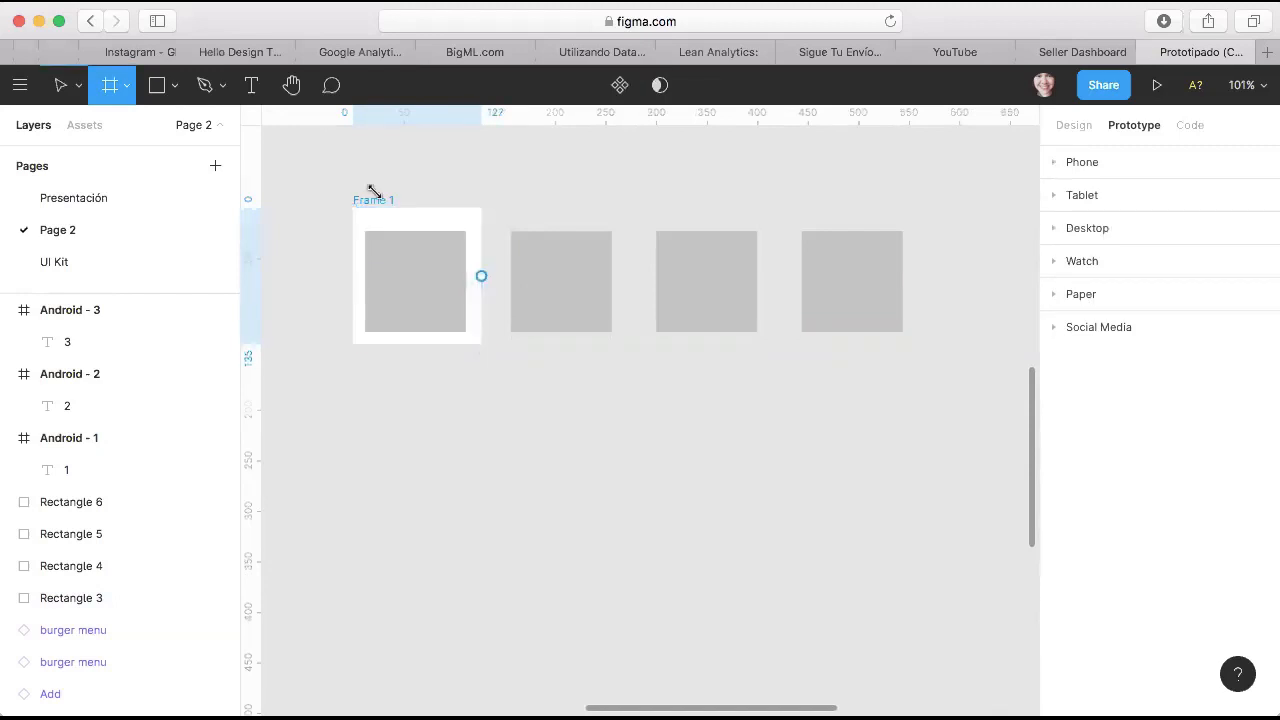
Step: Draw frames around the second, third and fourth grey squares, about 123 × 135, 131 × 135 and 140 × 130
click(457, 300)
click(516, 405)
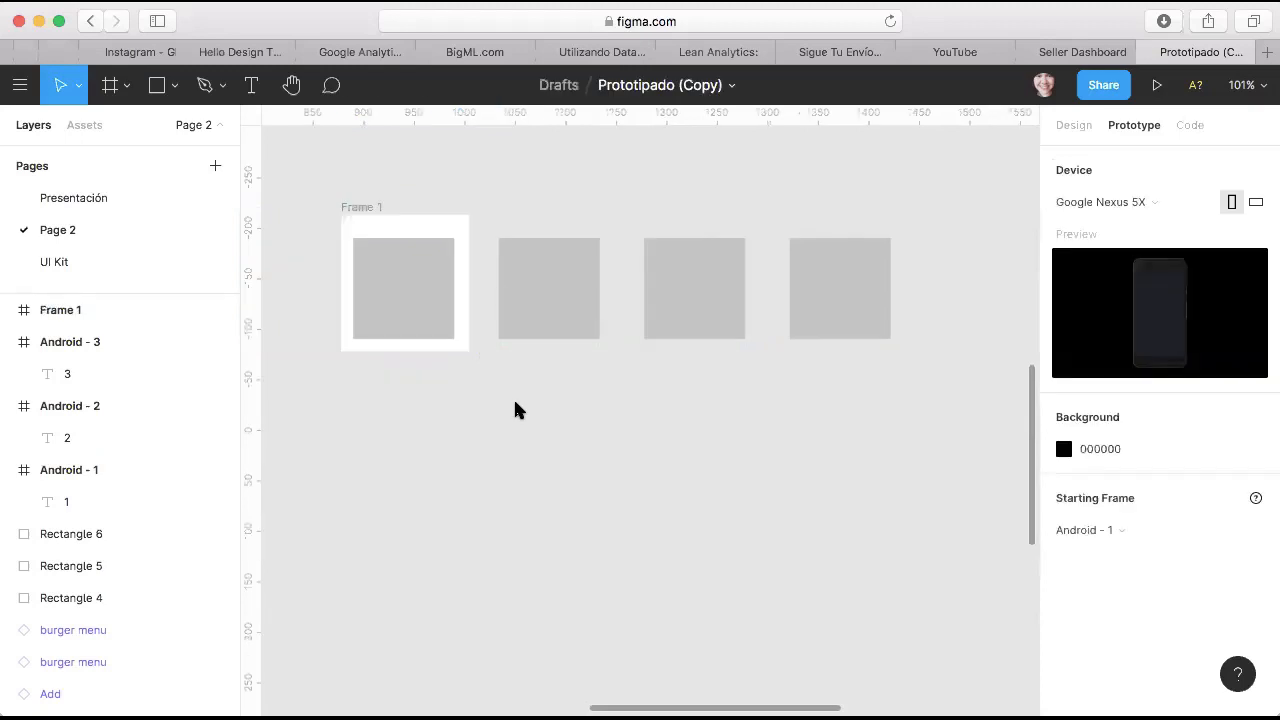
scroll(480, 265, up, 1)
scroll(480, 265, right, 1)
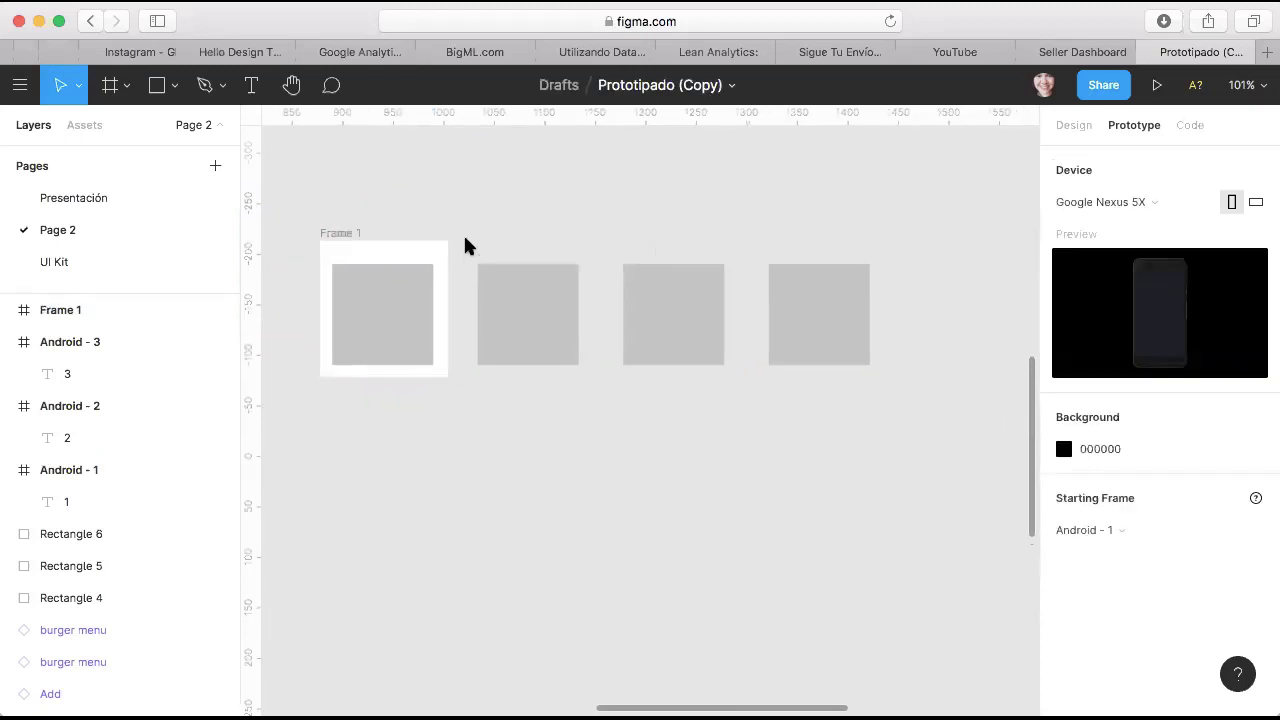
key(f)
drag(468, 241, 593, 377)
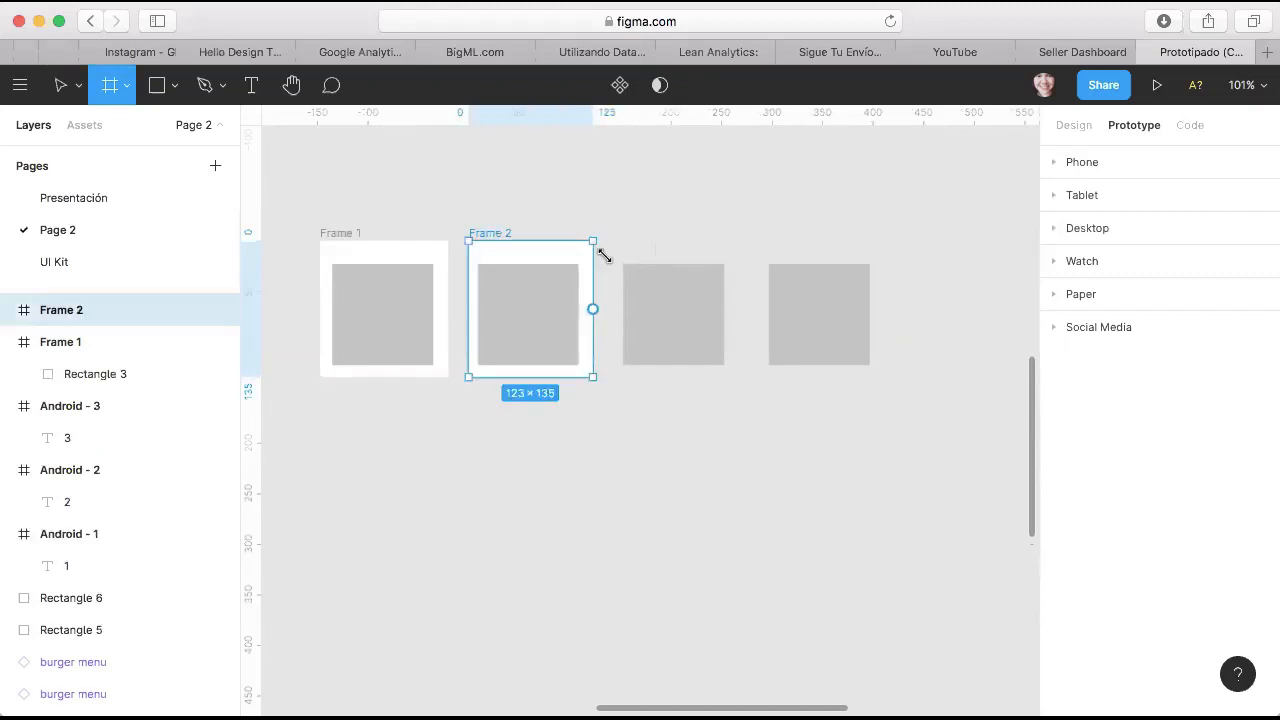
drag(606, 241, 736, 377)
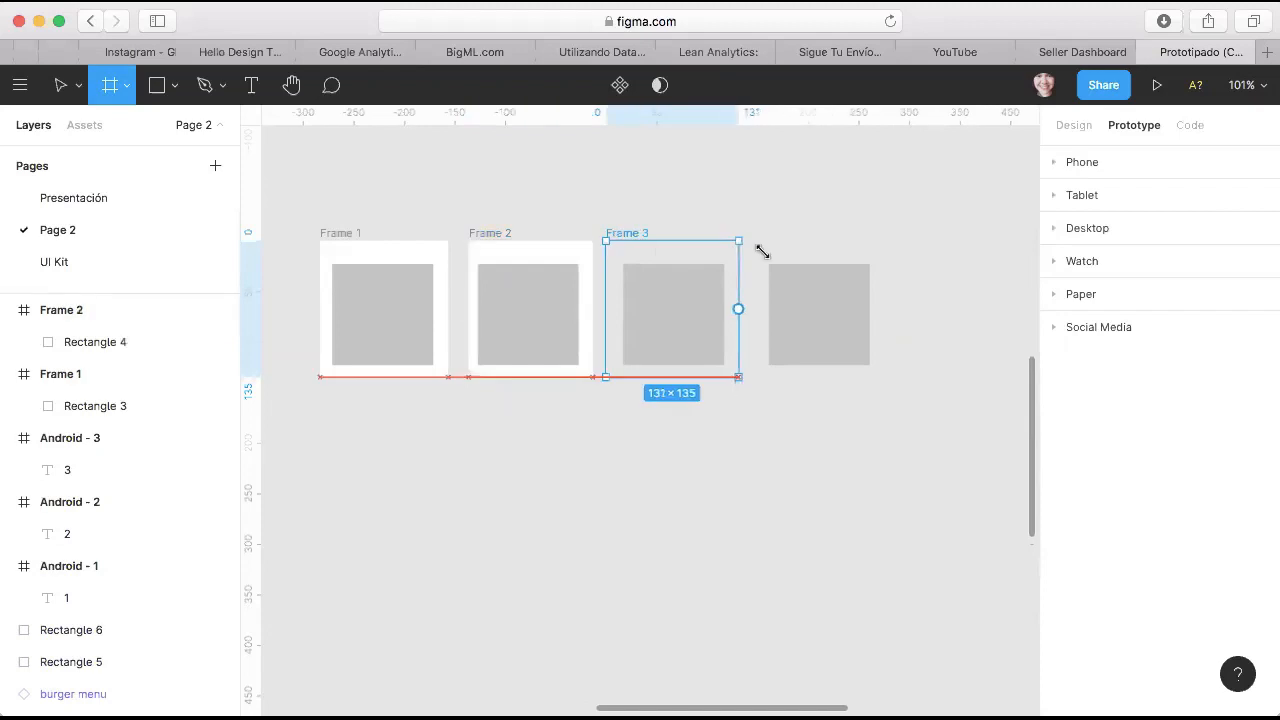
drag(751, 240, 891, 370)
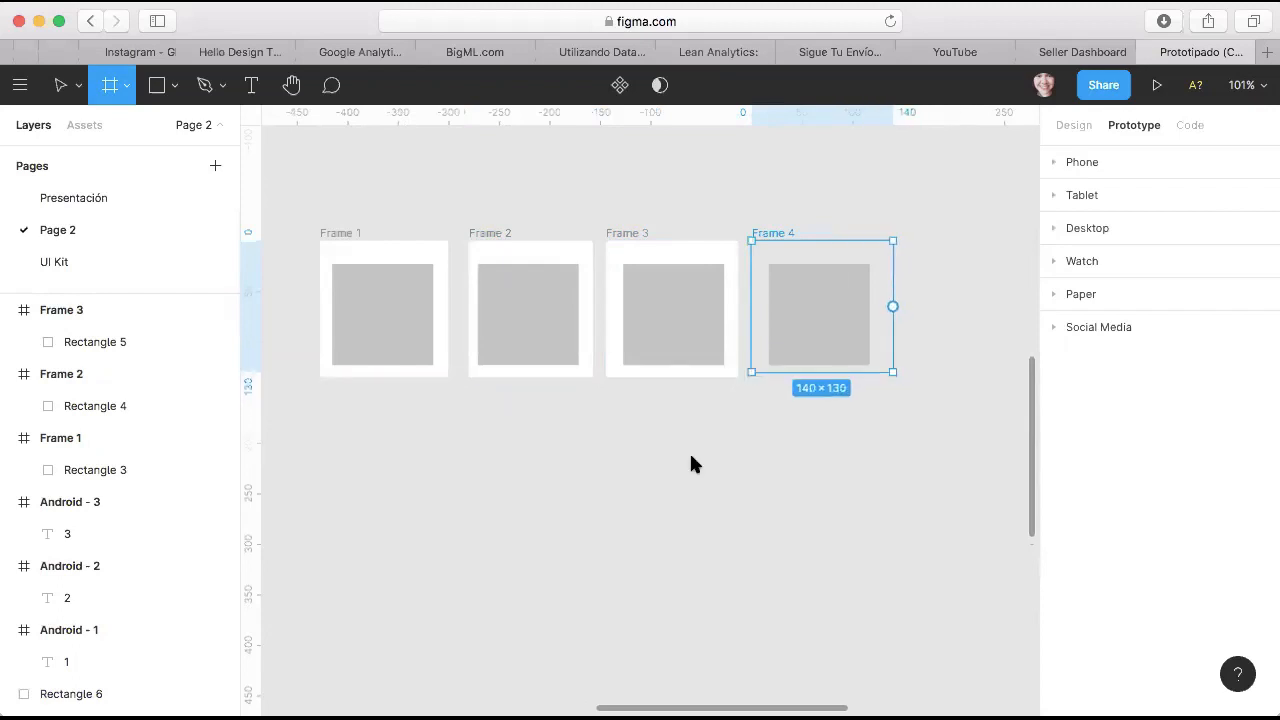
key(v)
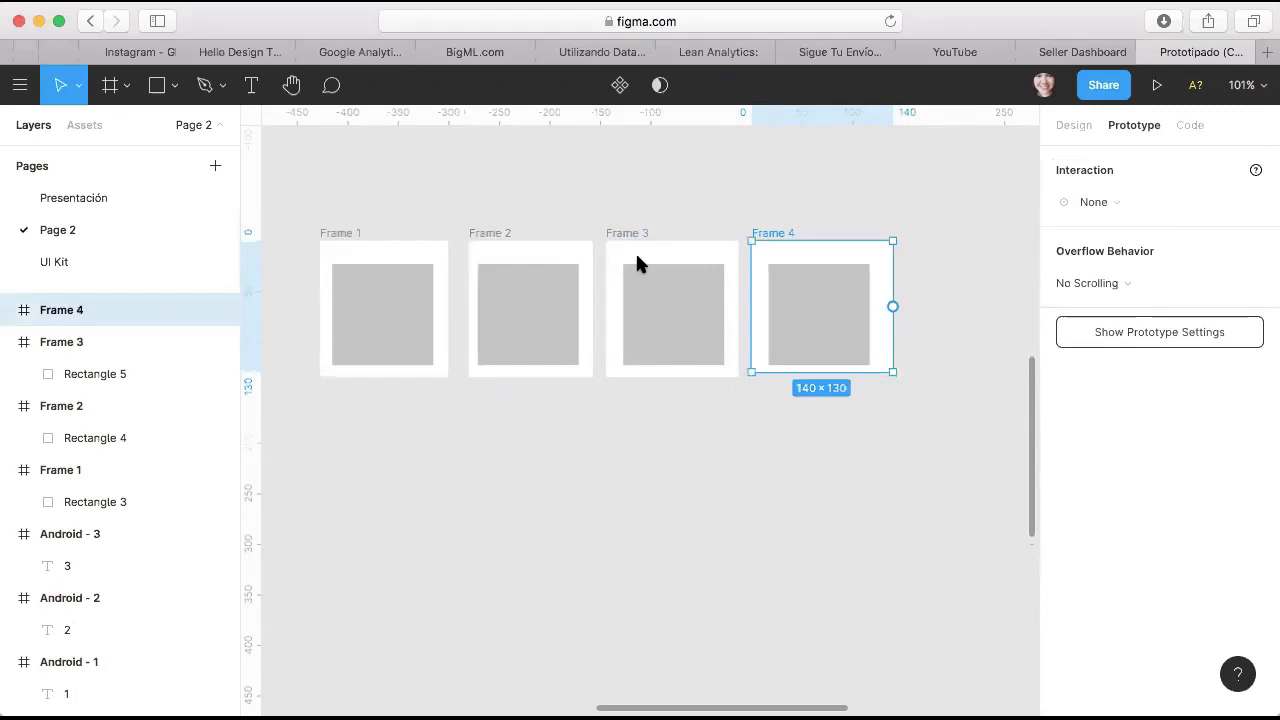
Step: Connect Frame 1 to Frame 2 with an On Tap prototype link that navigates to Frame 2
click(337, 236)
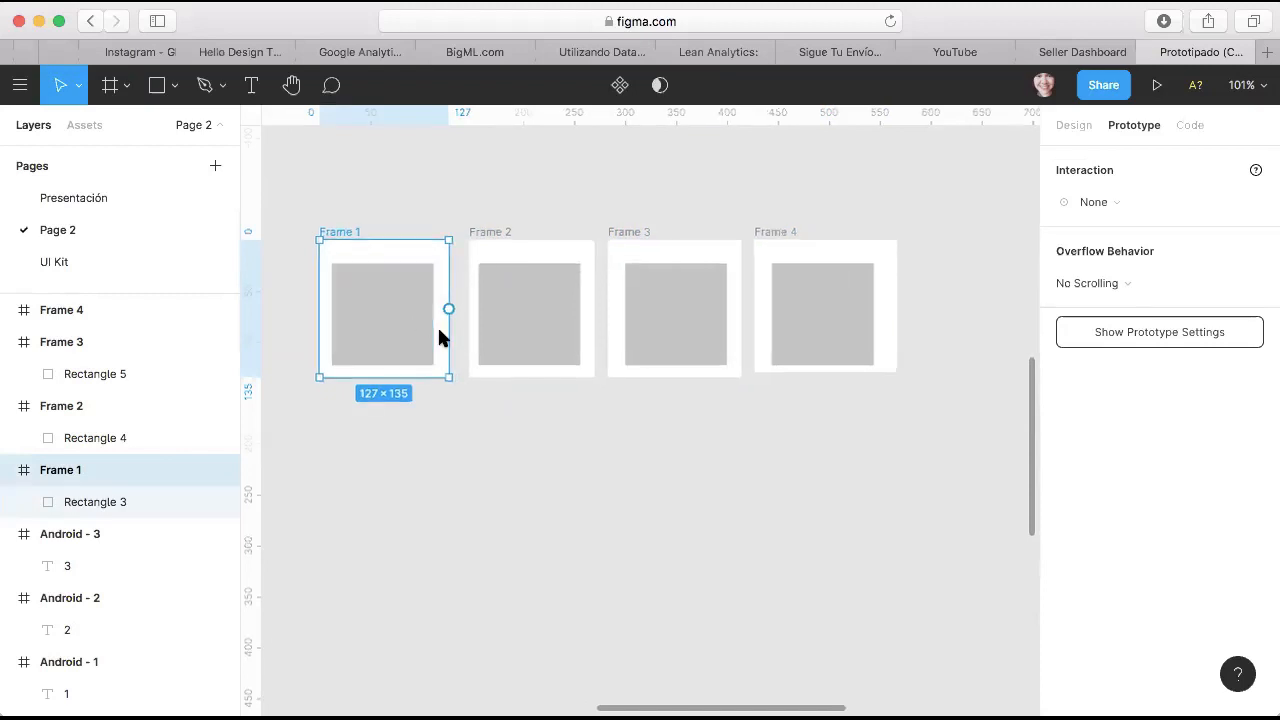
scroll(439, 337, up, 3)
scroll(439, 337, left, 2)
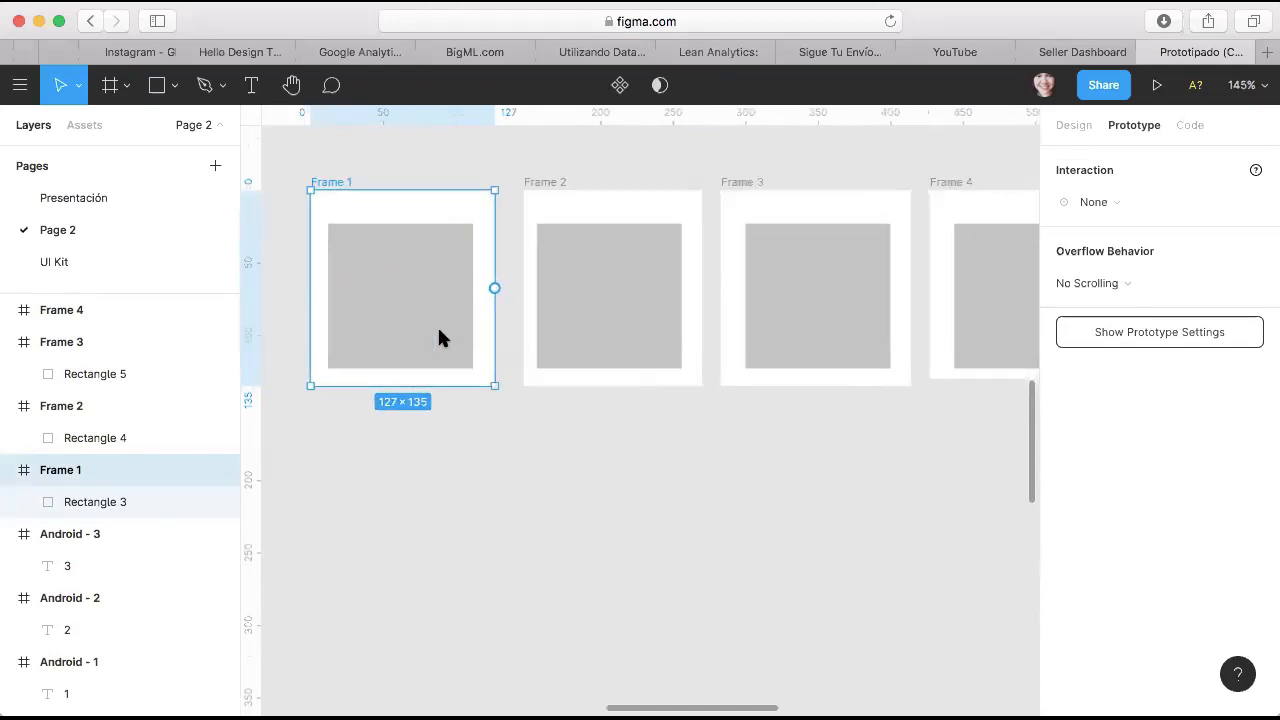
scroll(437, 325, up, 3)
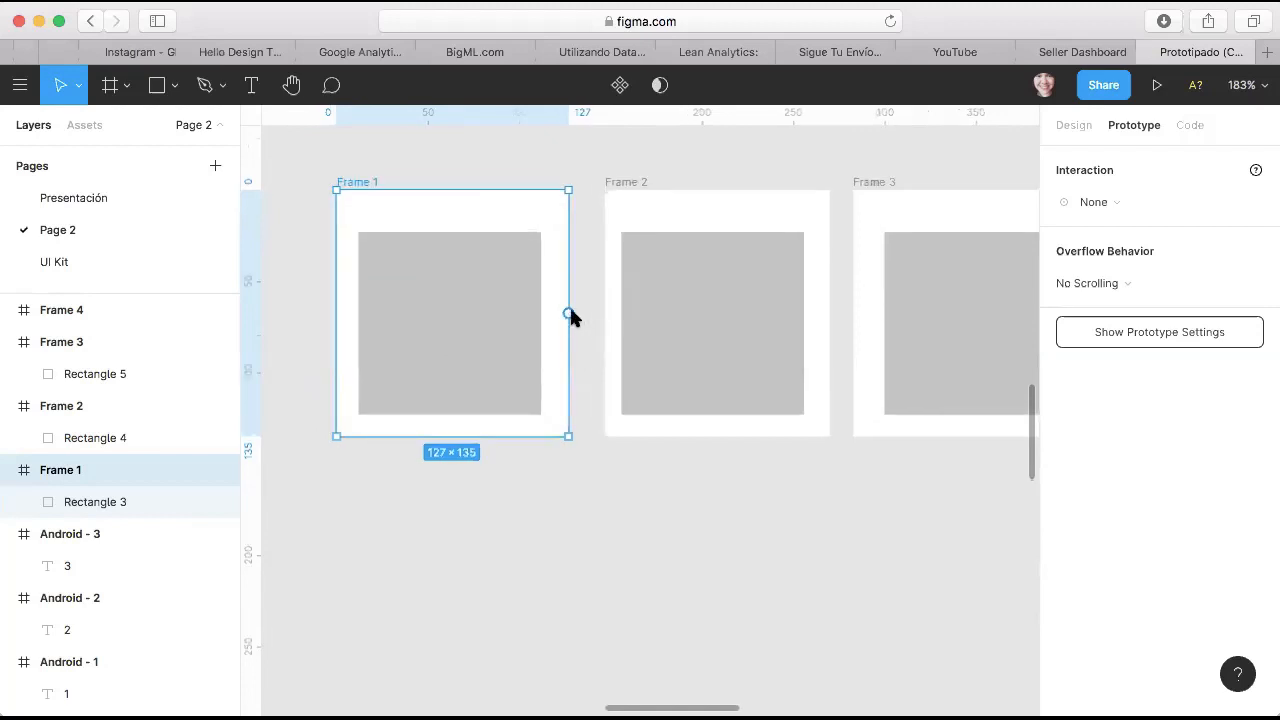
drag(568, 313, 593, 308)
drag(583, 283, 551, 264)
drag(578, 325, 574, 332)
drag(595, 257, 617, 260)
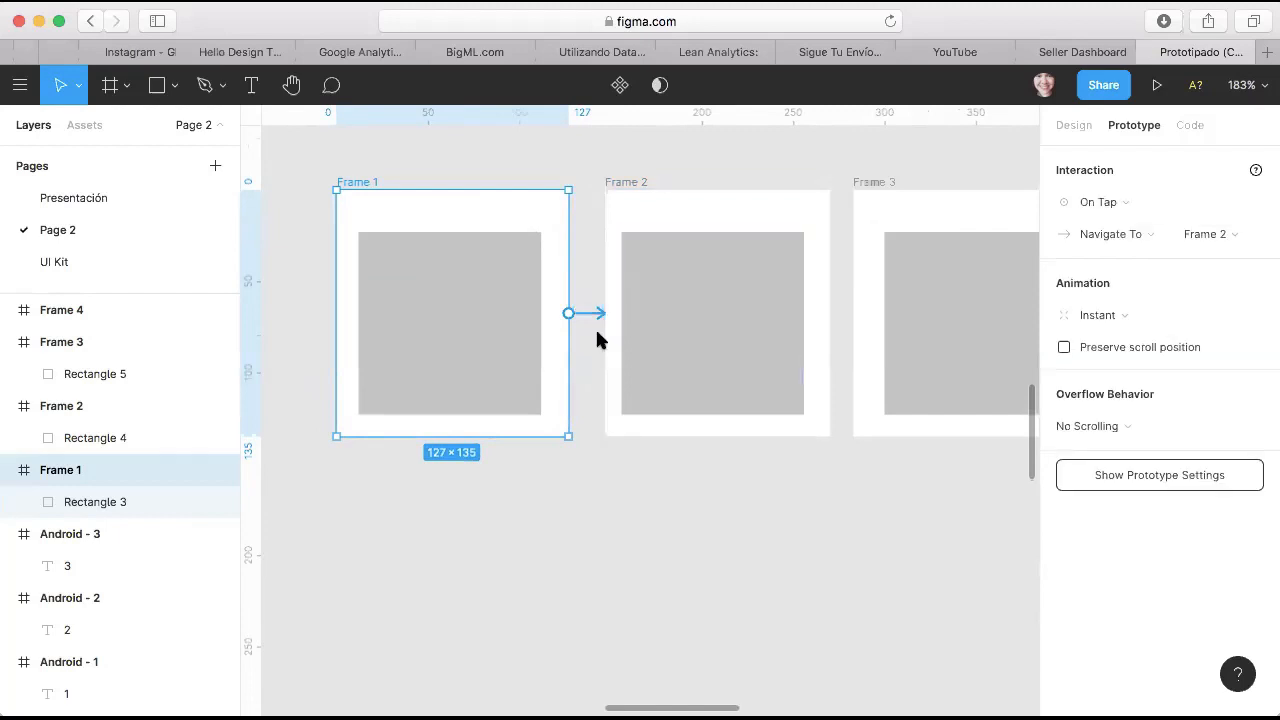
Step: Examine the trigger and action options available for the link from Frame 1 to Frame 2
scroll(597, 333, up, 3)
scroll(597, 332, right, 3)
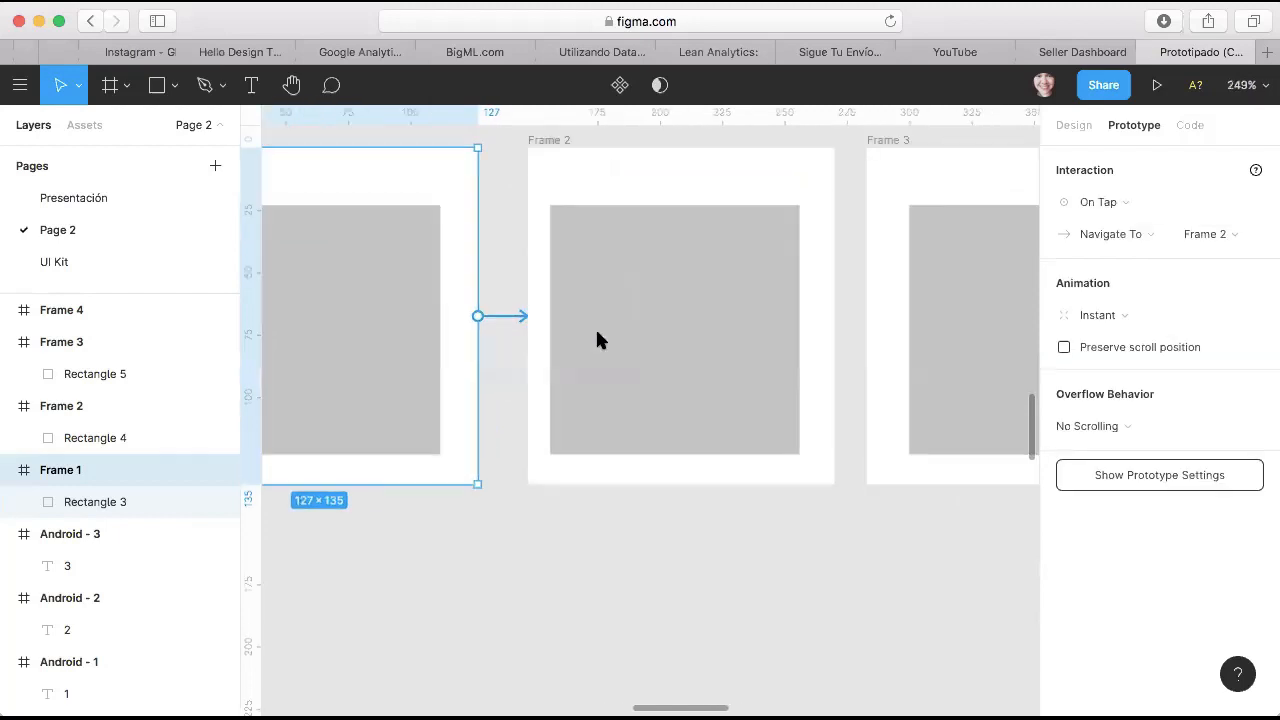
scroll(523, 326, left, 4)
scroll(523, 326, up, 1)
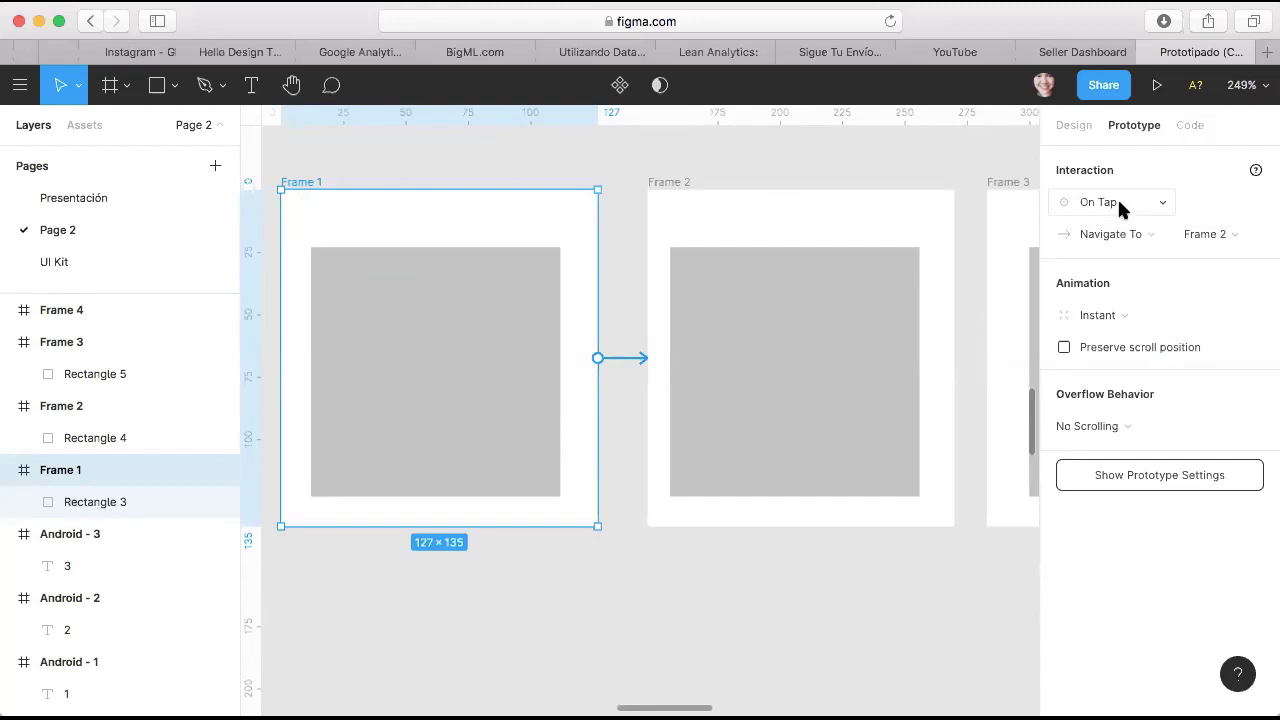
click(1163, 202)
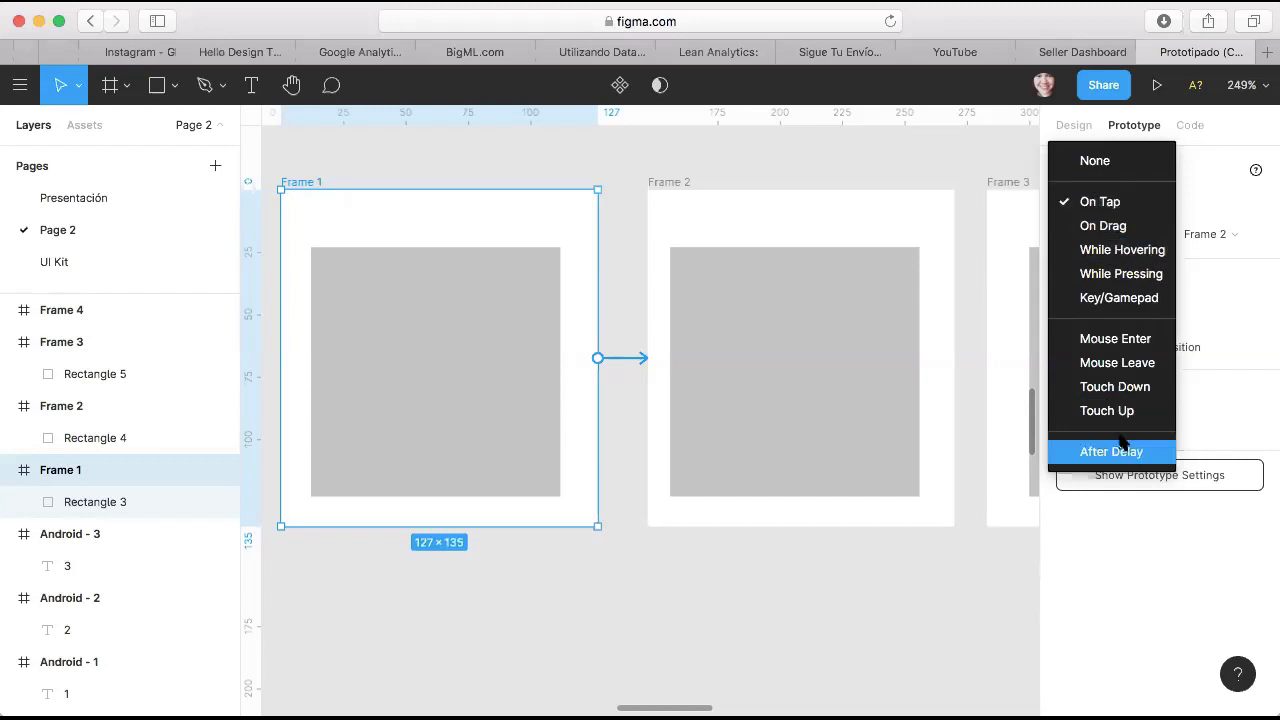
click(1219, 176)
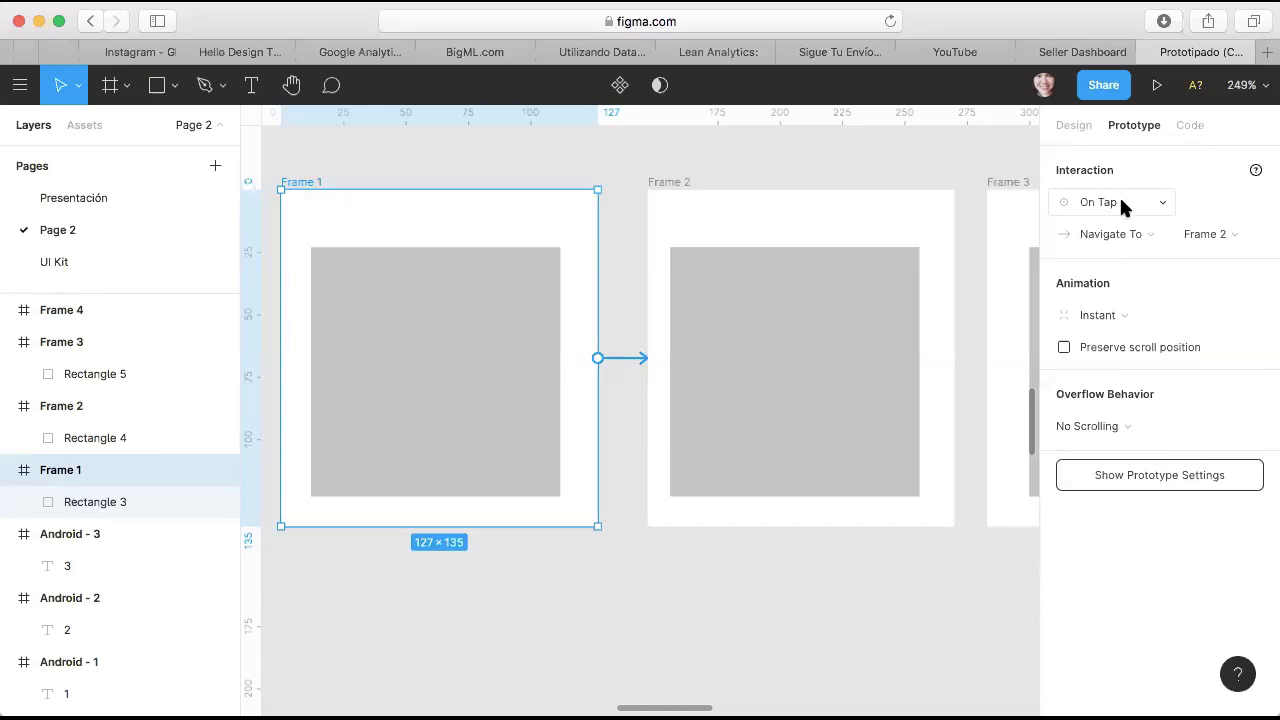
click(1121, 200)
click(1123, 201)
click(1132, 236)
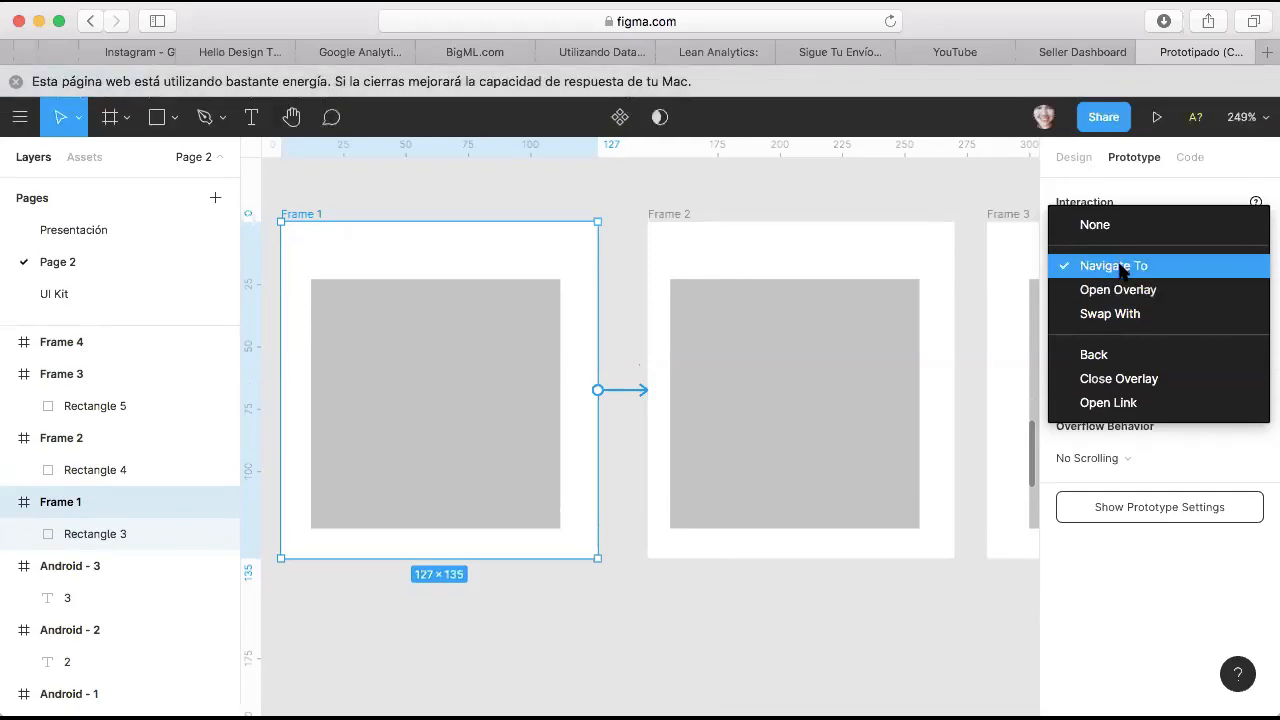
click(1121, 268)
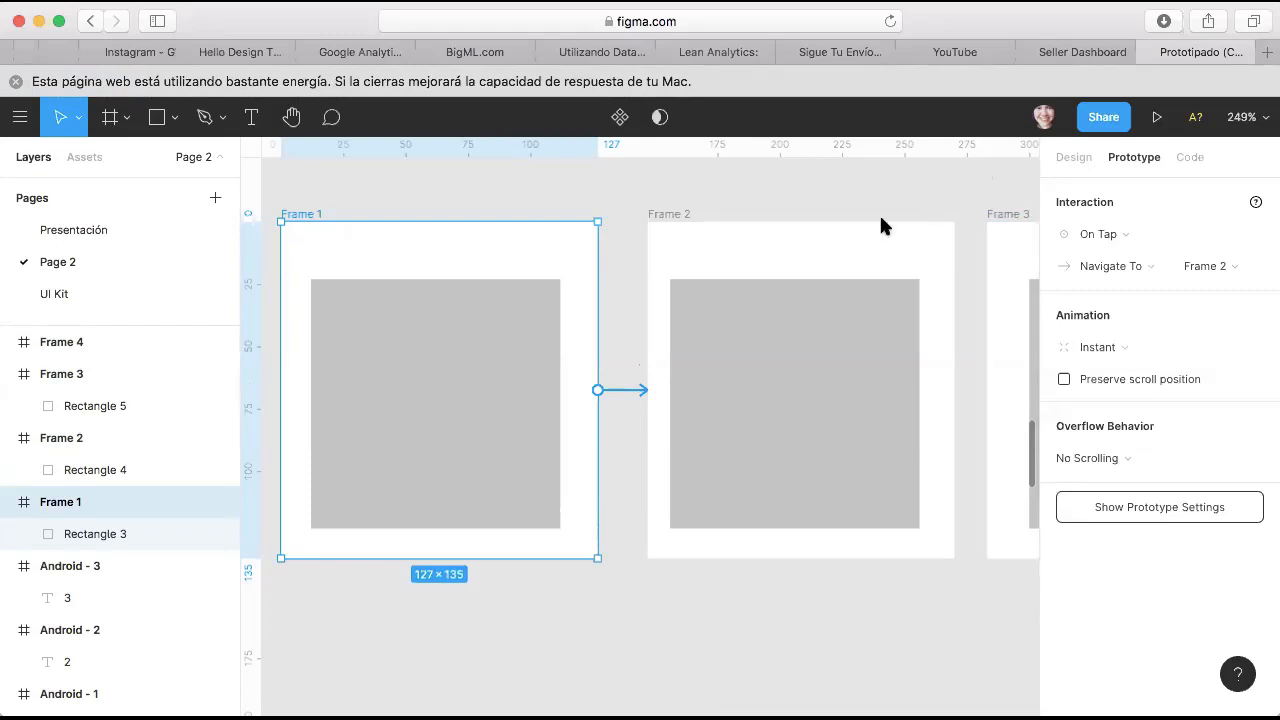
click(15, 81)
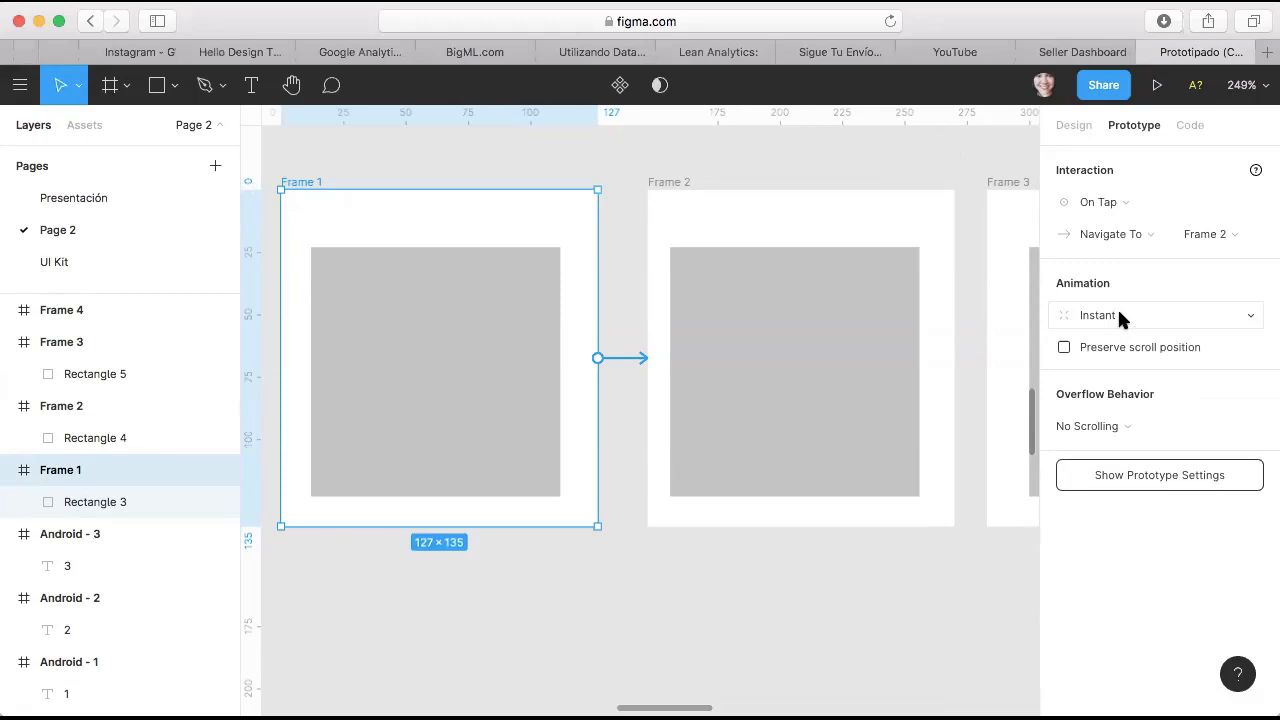
Step: Review the animation types for the link from Frame 1 to Frame 2 and set it to Dissolve
click(1119, 316)
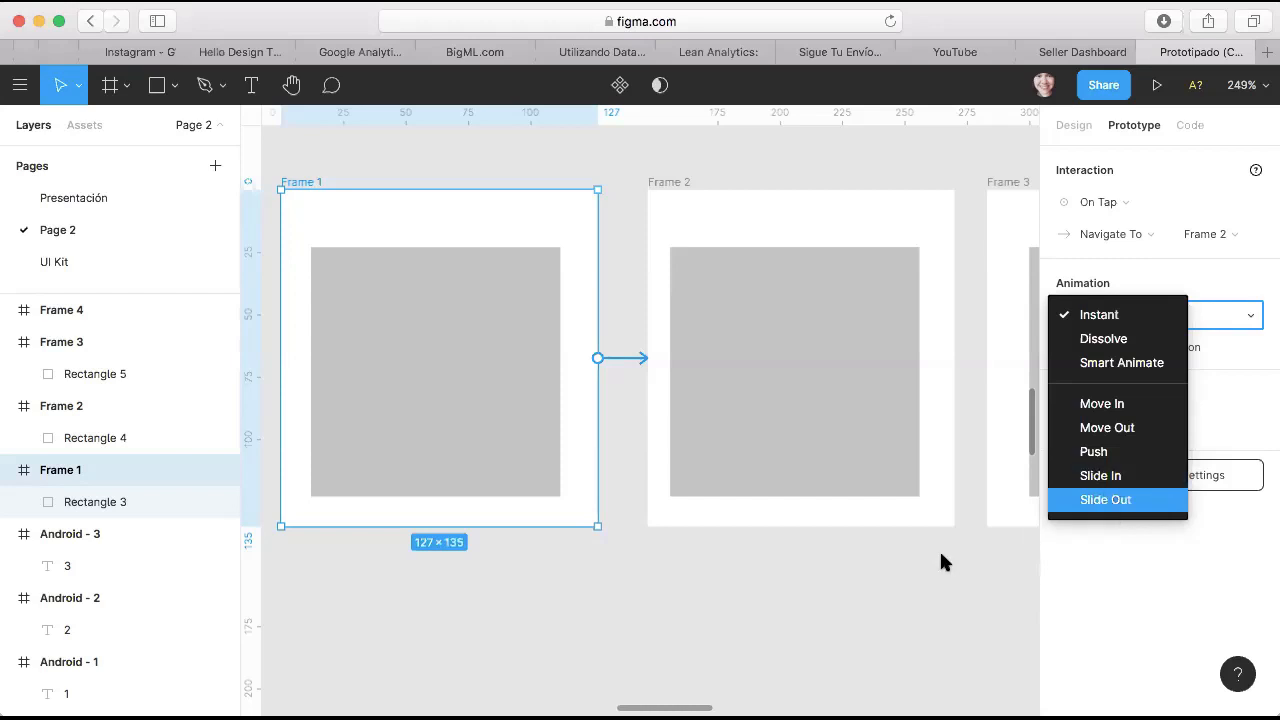
click(912, 558)
click(523, 329)
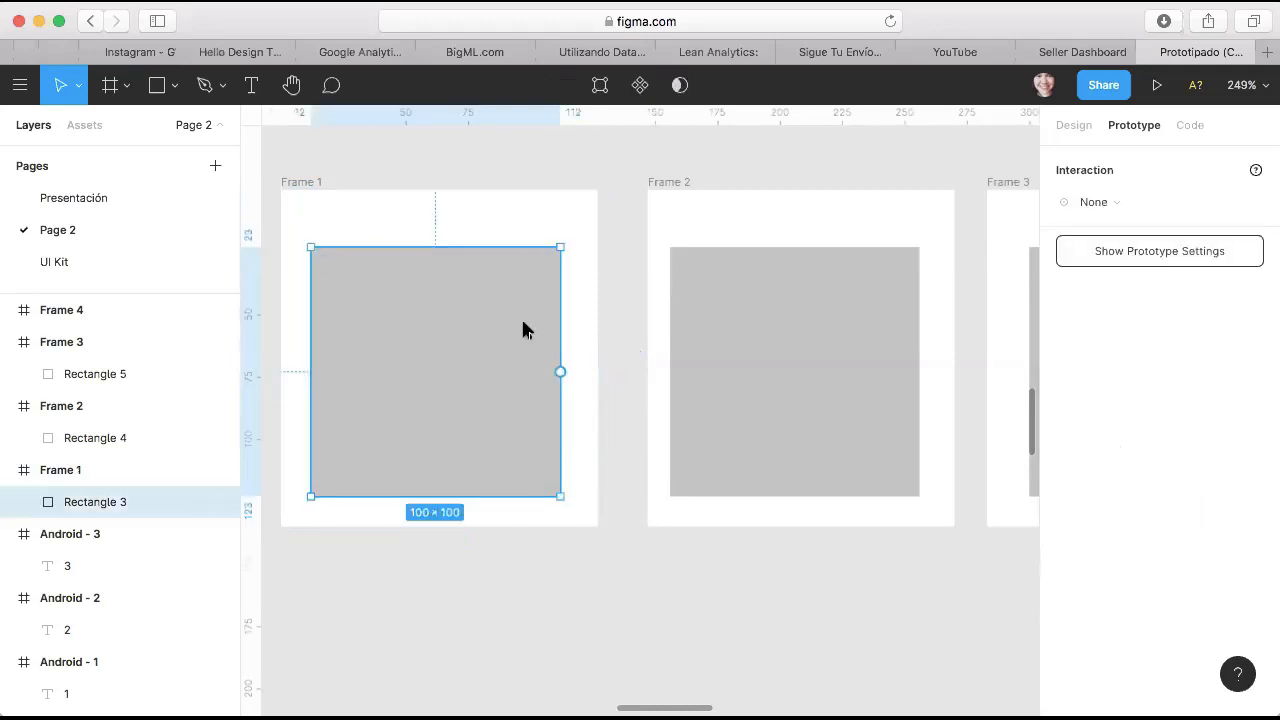
click(531, 244)
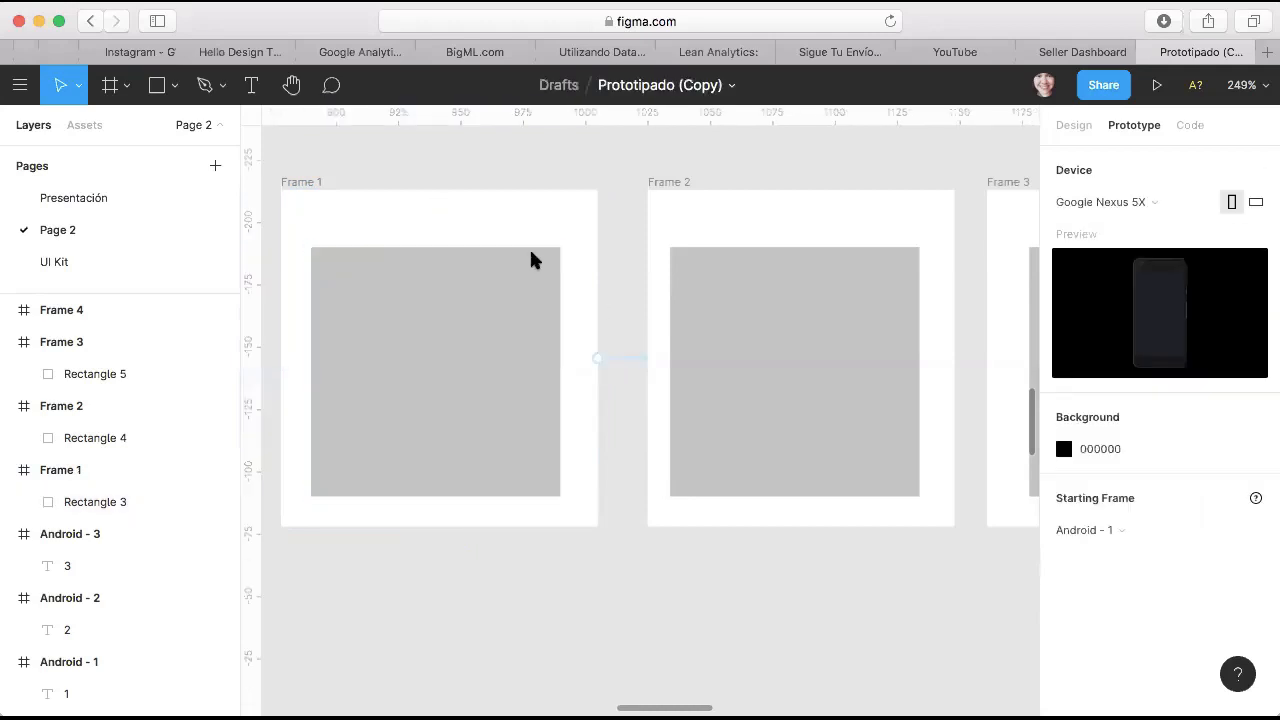
click(593, 355)
click(1125, 312)
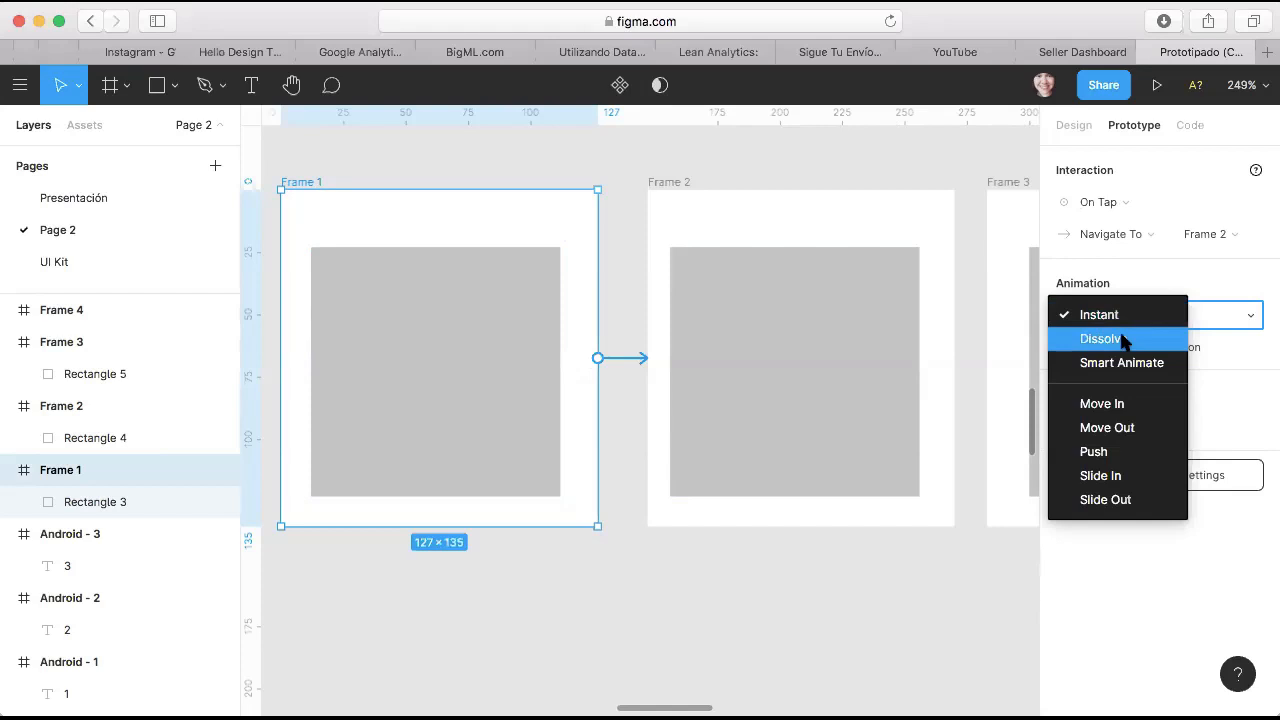
click(1123, 341)
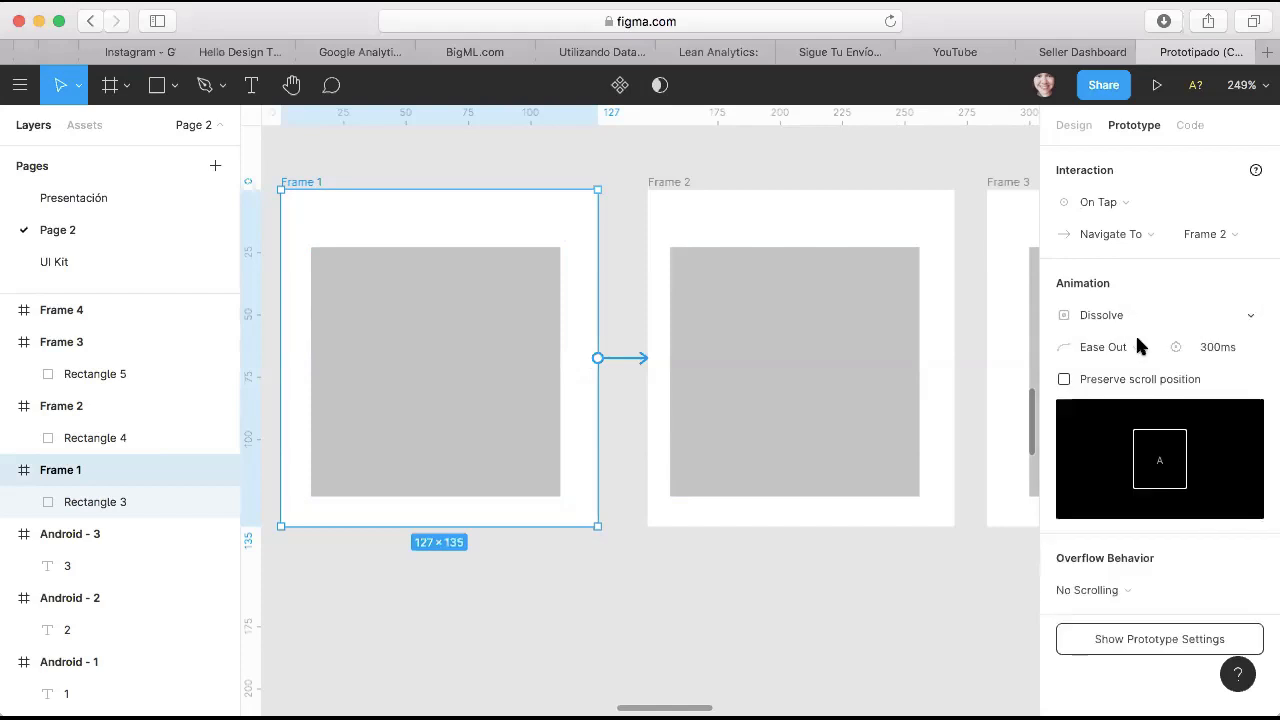
Step: Compare Ease In and Ease Out on the Dissolve animation, and set its easing to Ease In And Out
click(1134, 346)
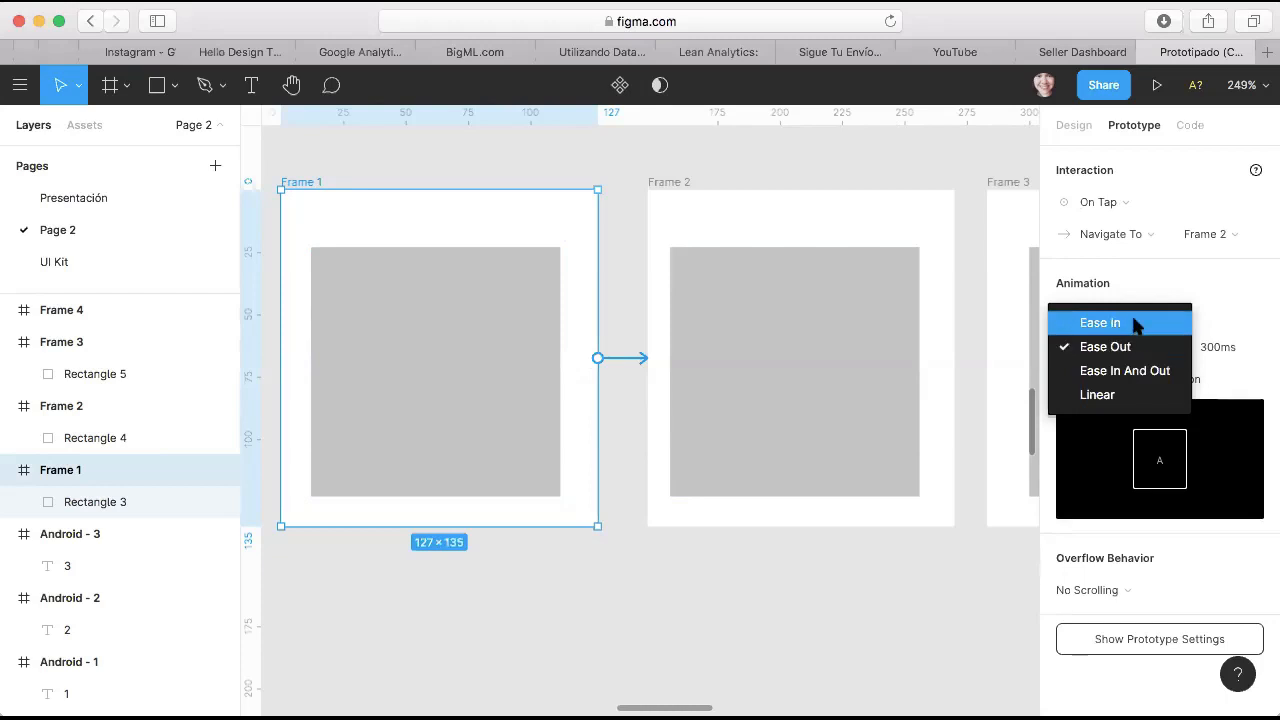
click(1155, 372)
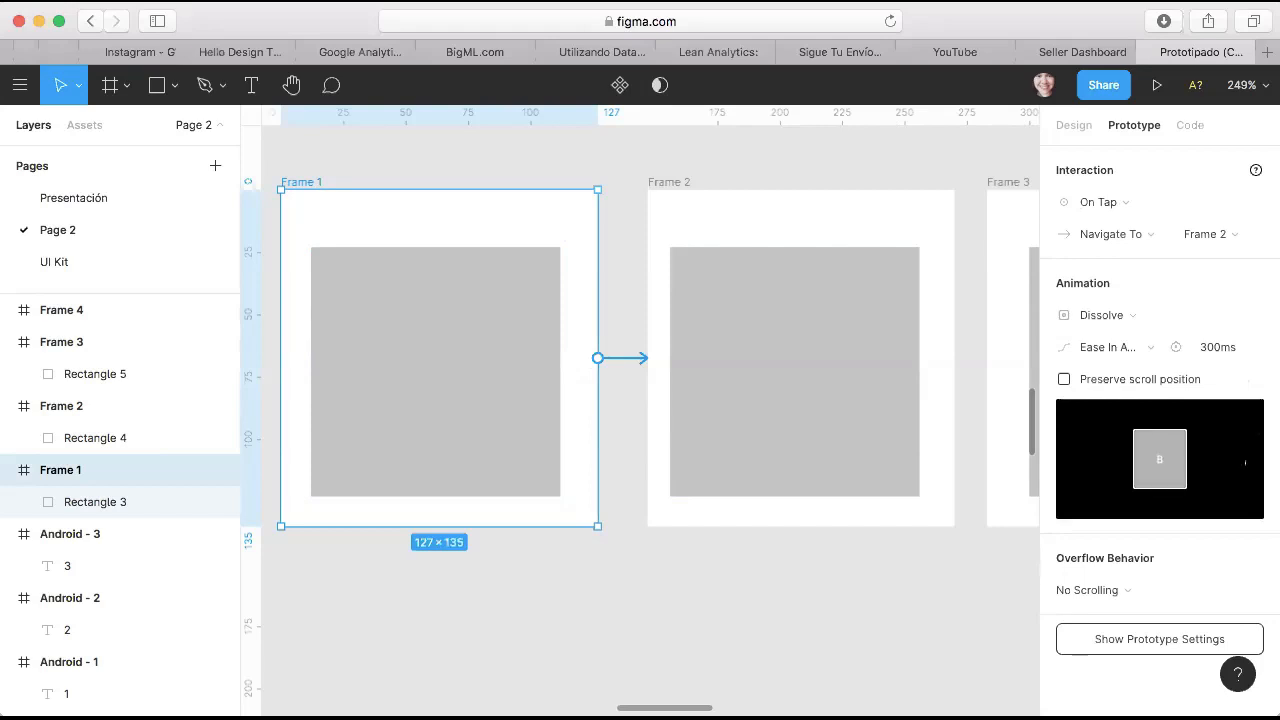
click(1120, 350)
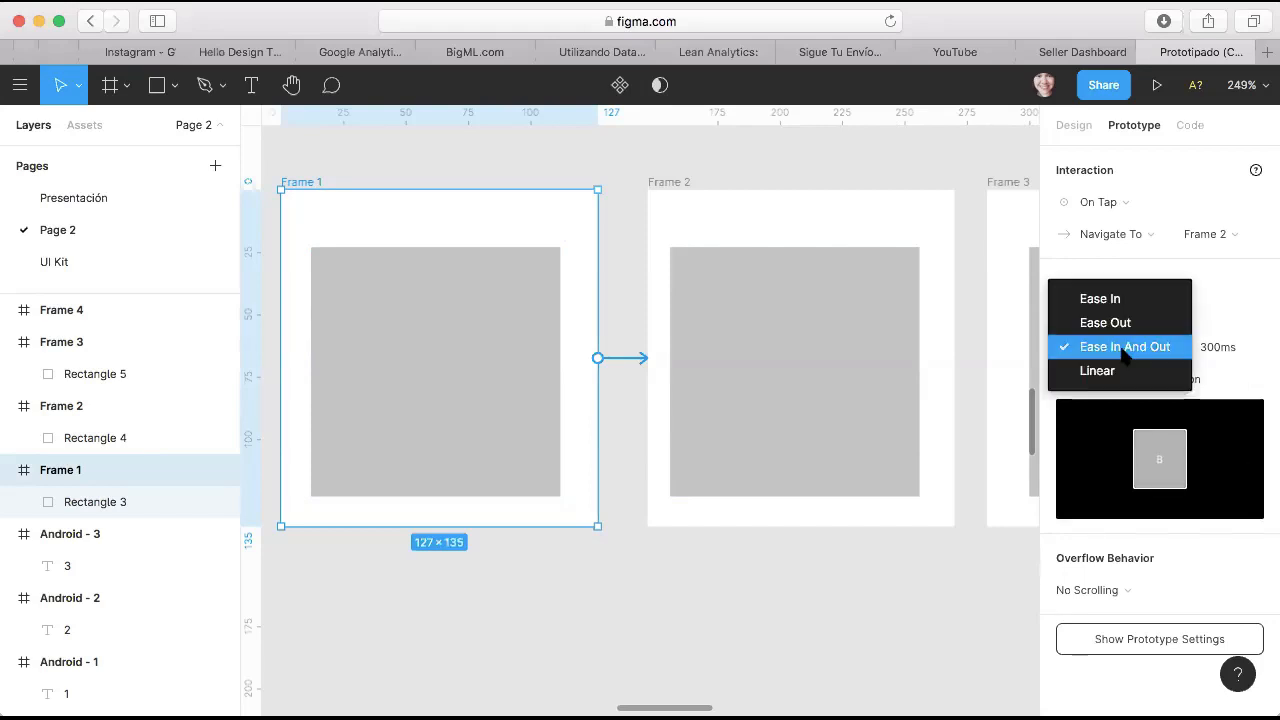
click(1116, 300)
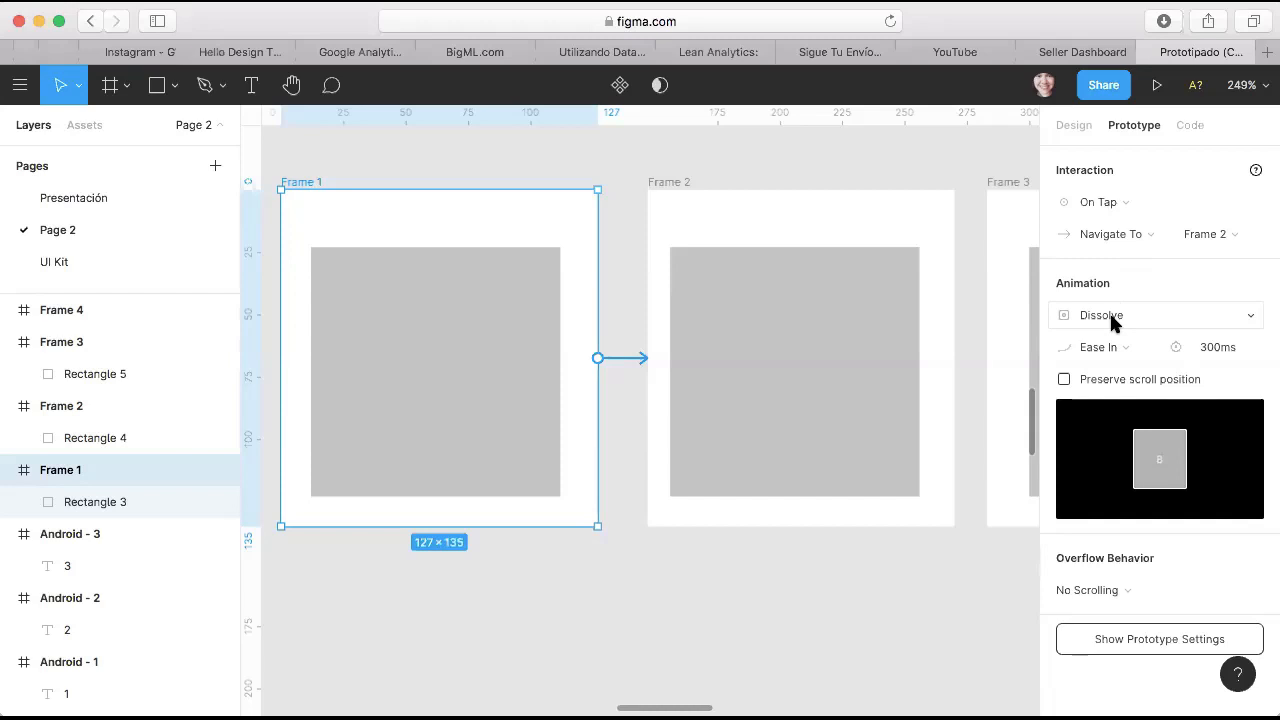
click(1118, 348)
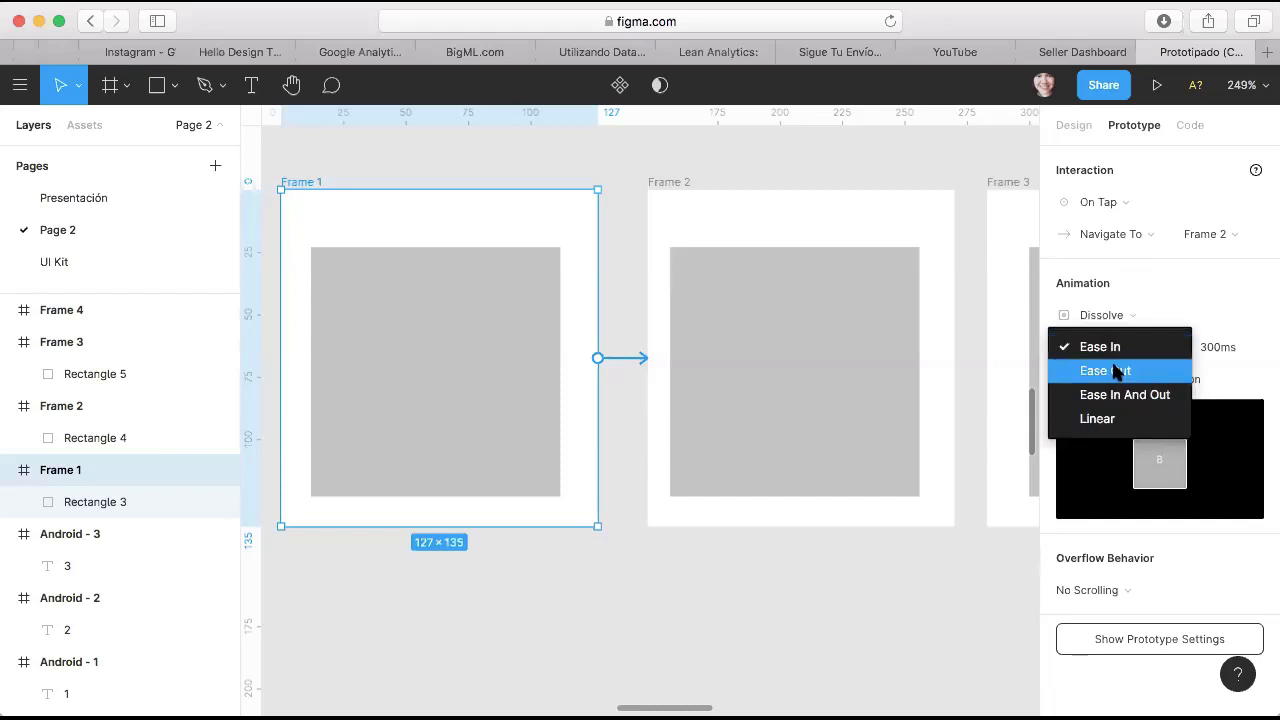
click(1117, 371)
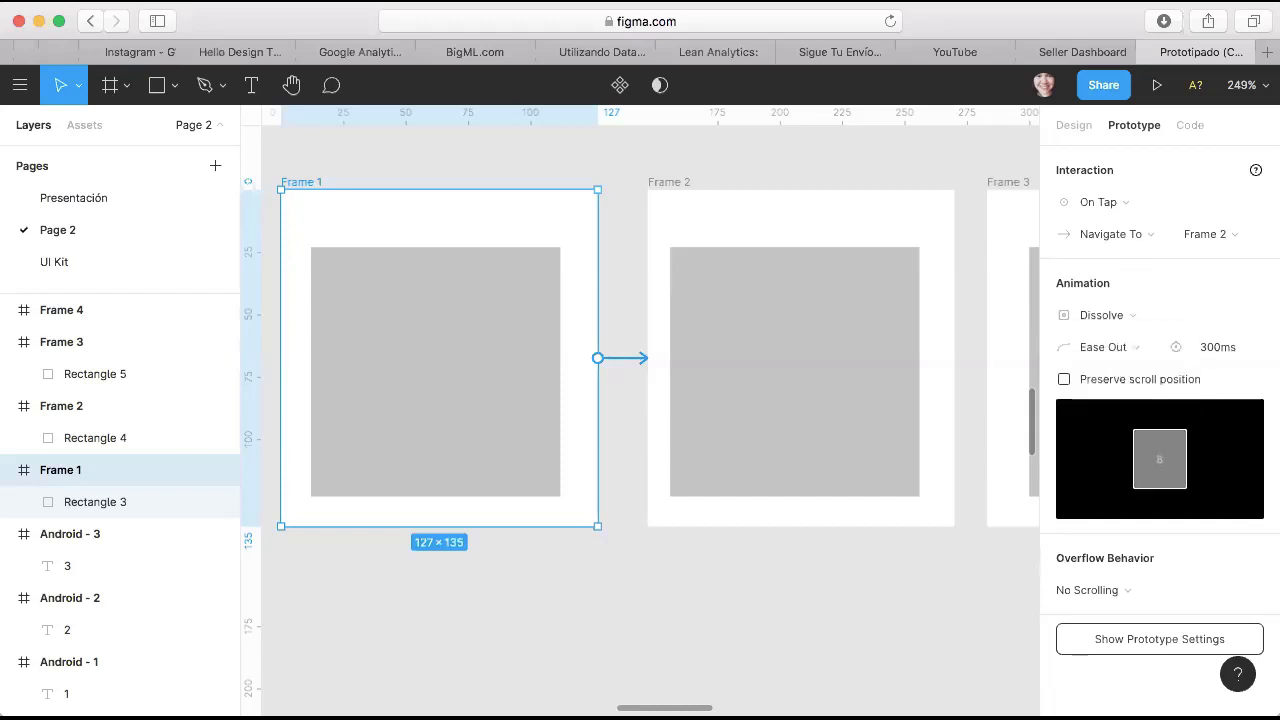
click(1119, 346)
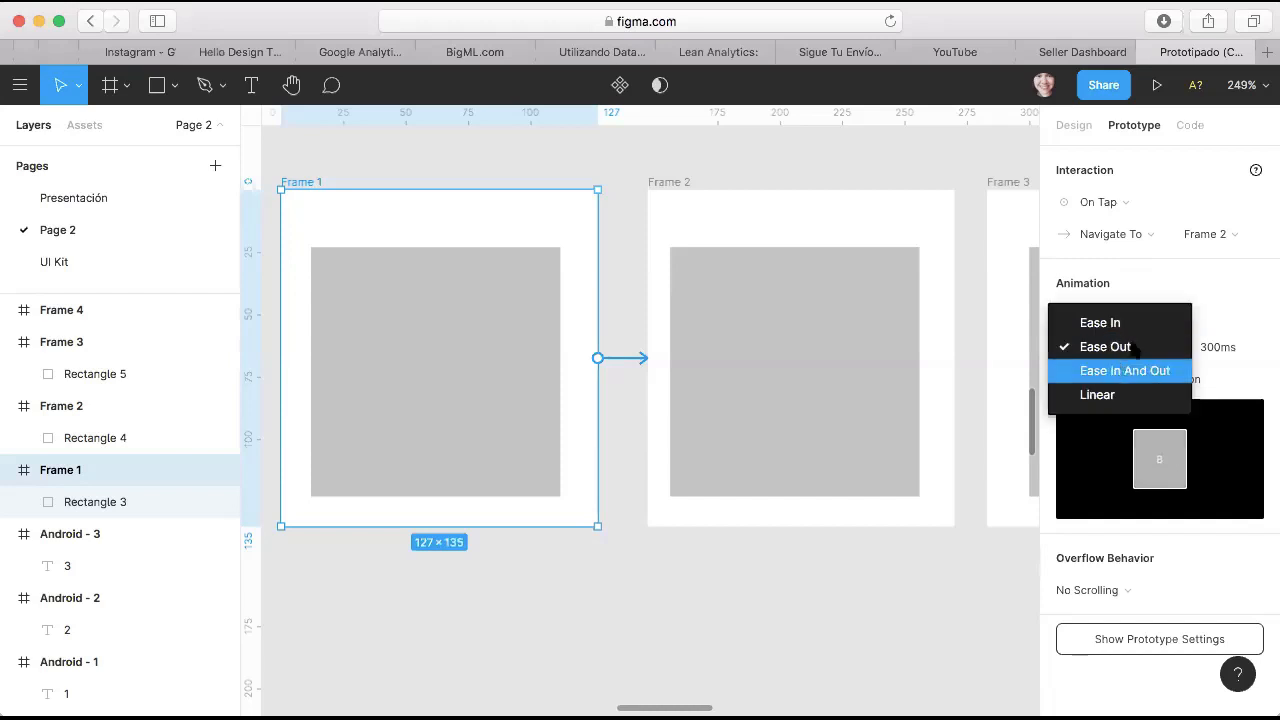
click(1120, 370)
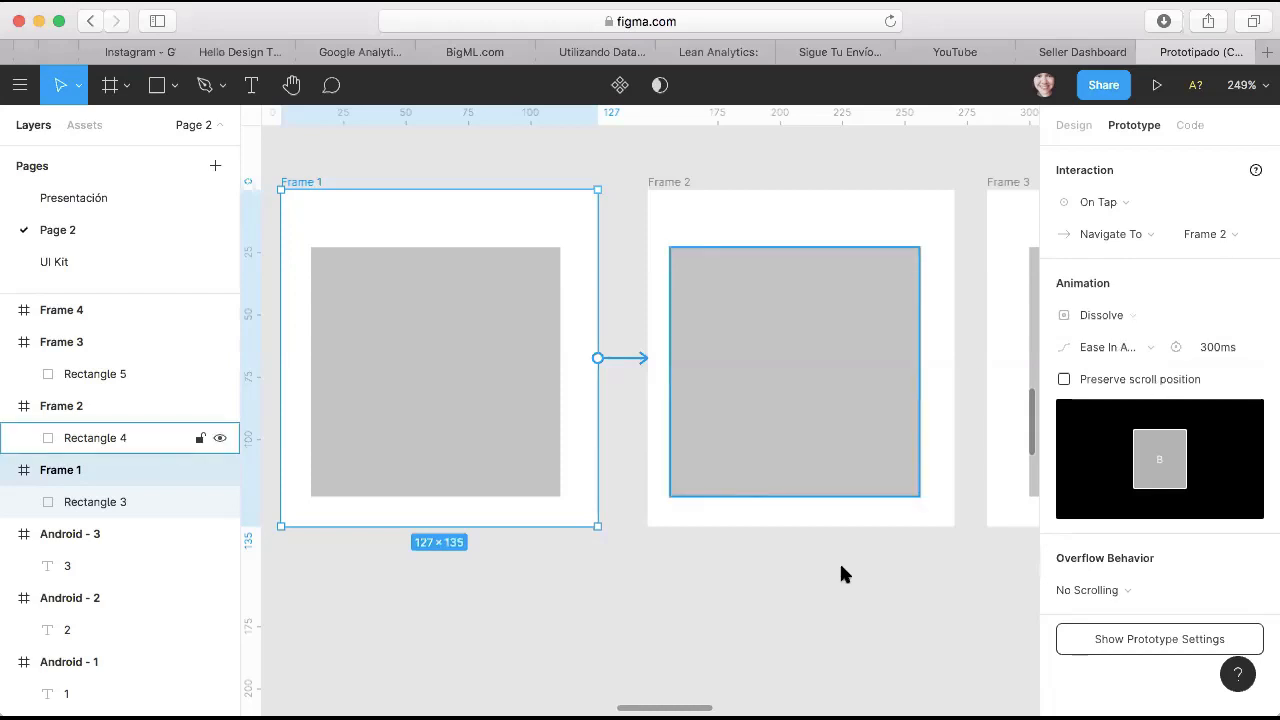
Step: Connect the grey square inside Frame 2 to Frame 3 with an On Tap link that navigates to Frame 3
click(841, 573)
scroll(841, 573, right, 5)
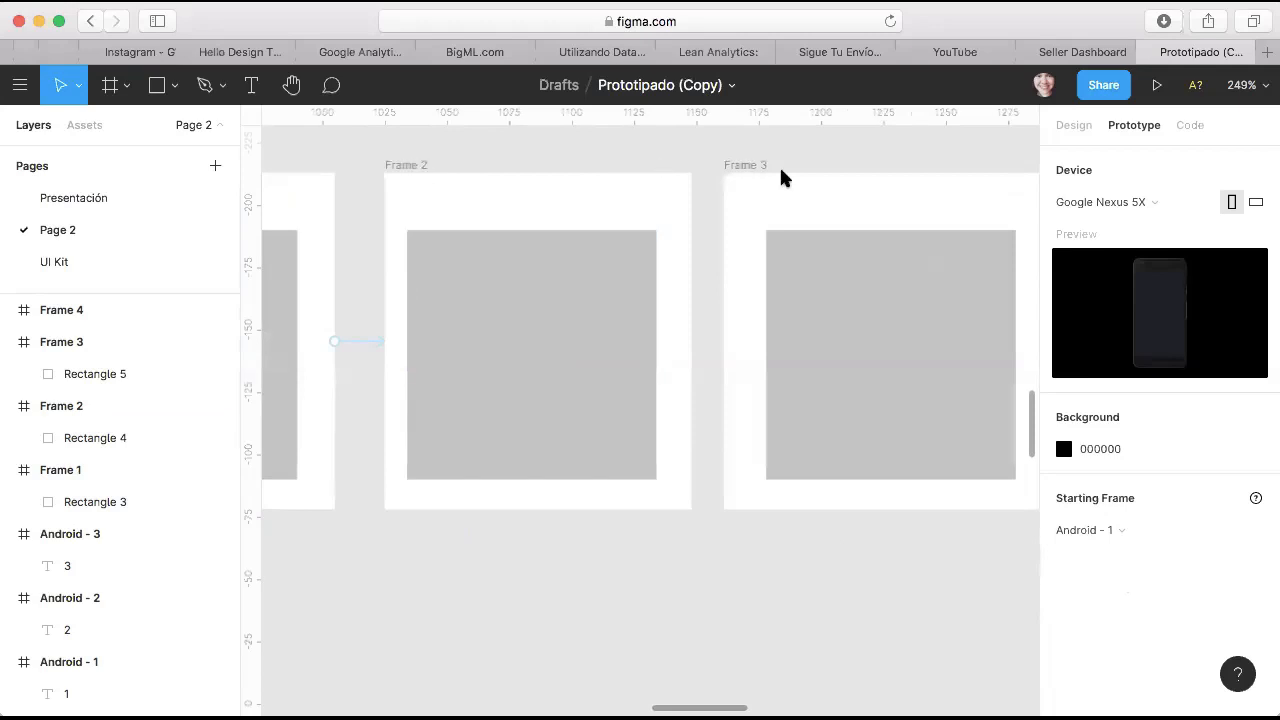
click(627, 265)
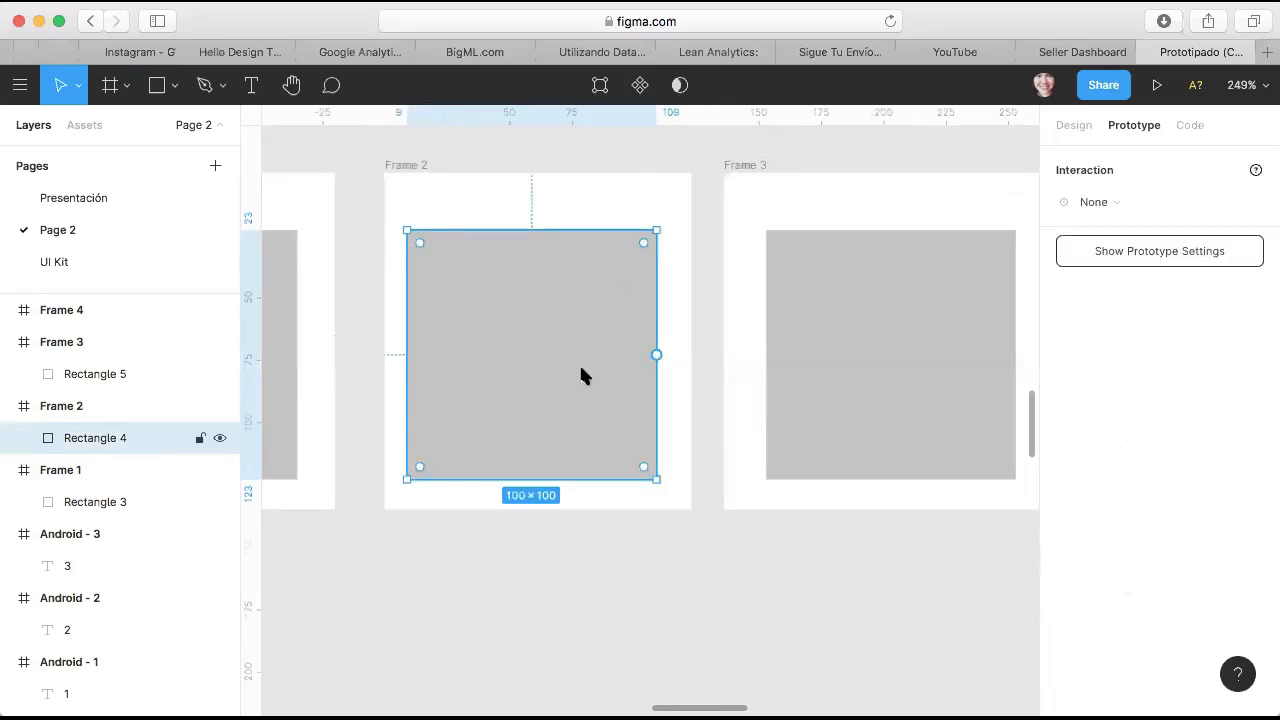
drag(657, 357, 725, 291)
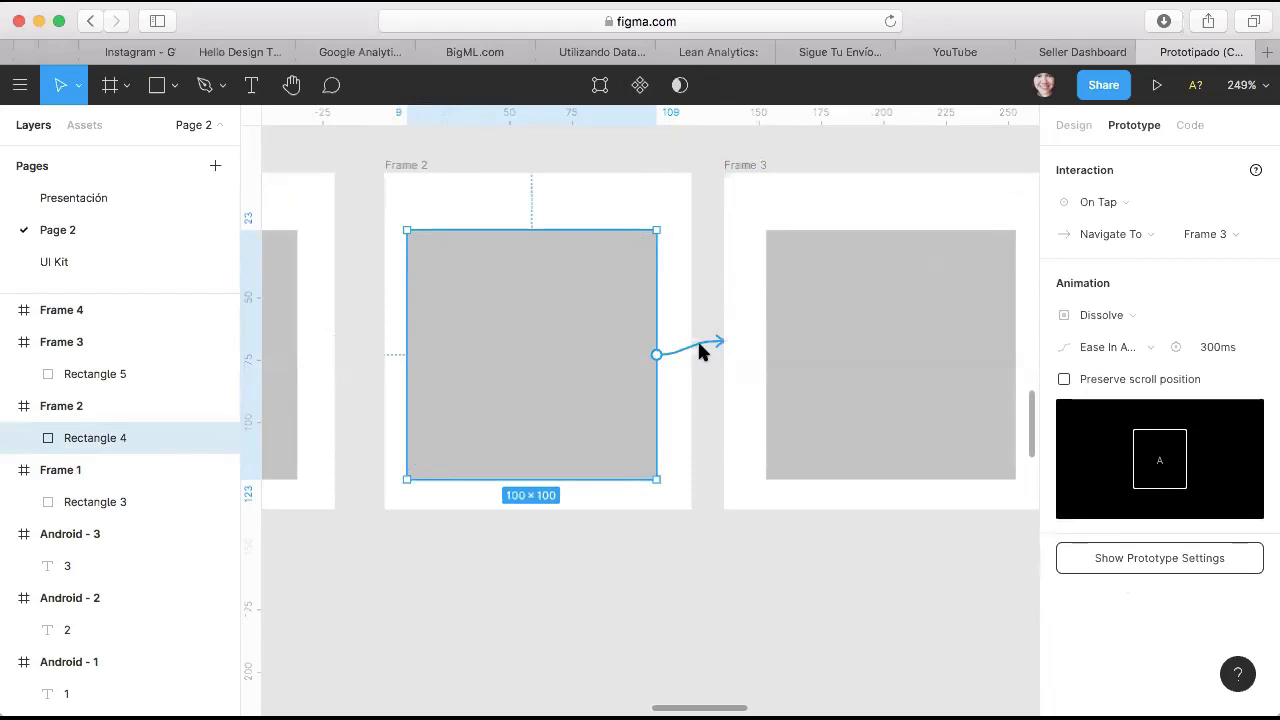
drag(657, 357, 768, 265)
drag(781, 222, 780, 292)
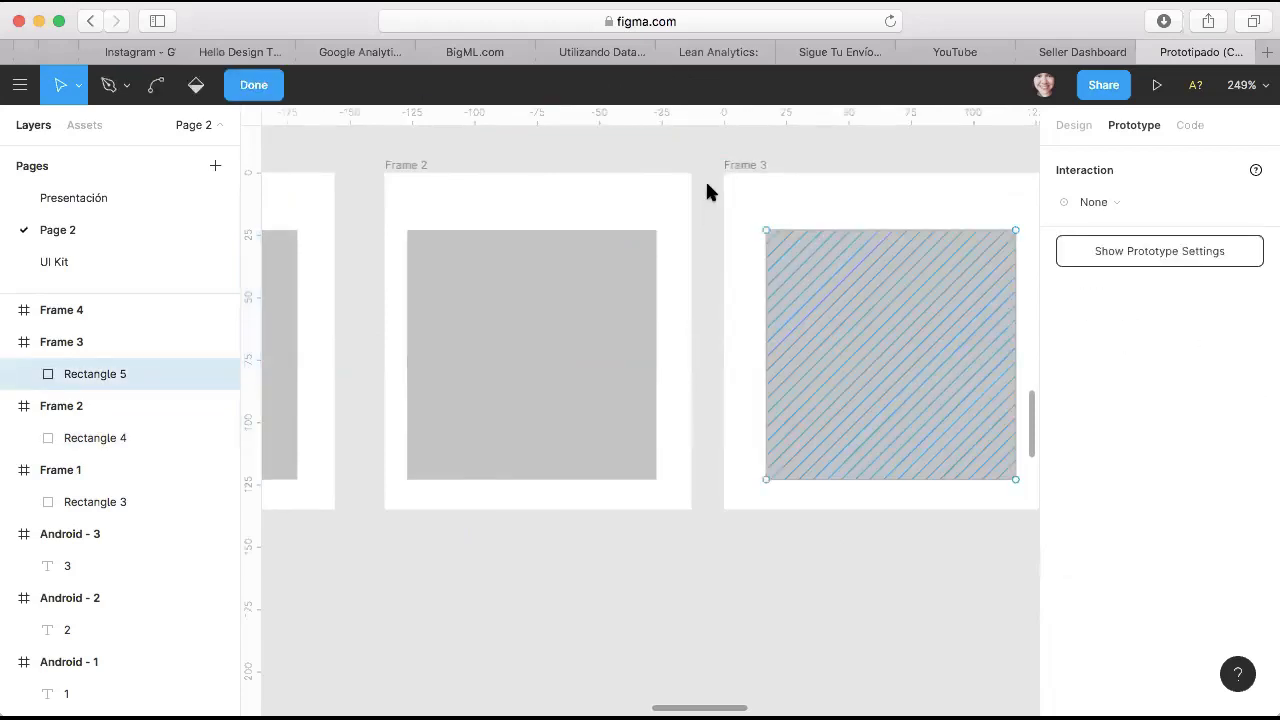
click(619, 365)
drag(656, 355, 724, 345)
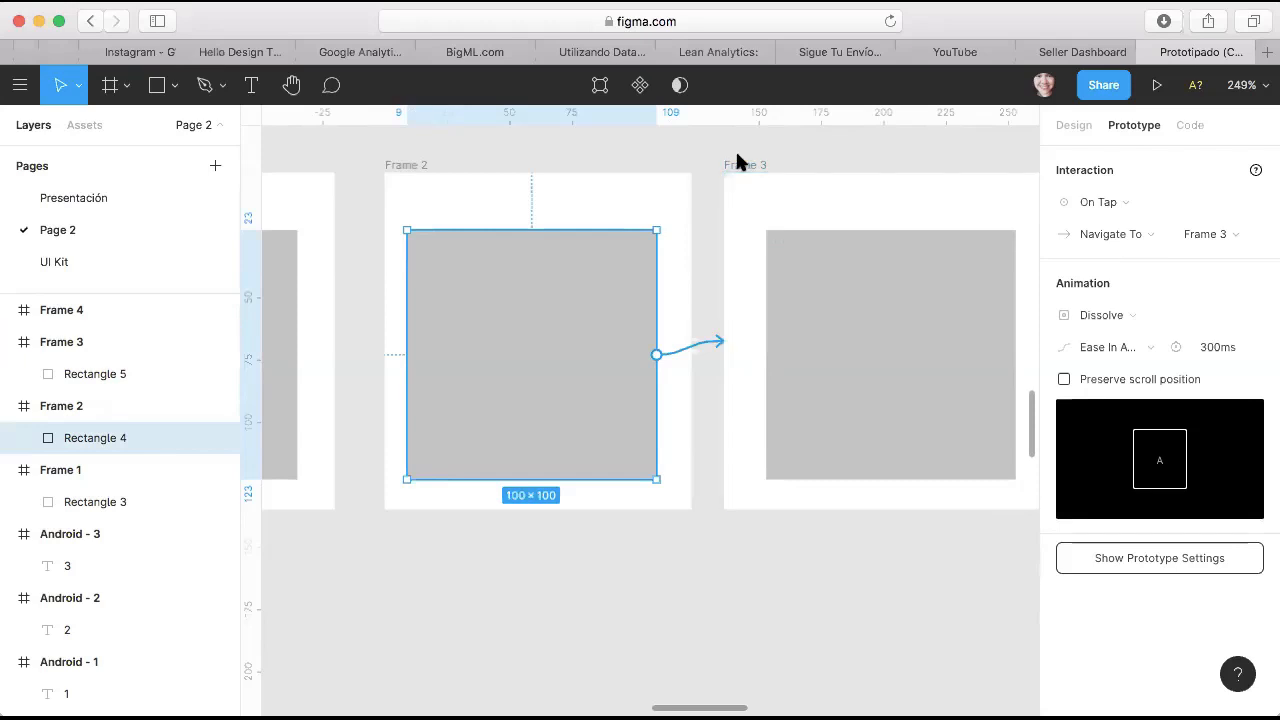
Step: Connect the grey square inside Frame 4 back to Frame 3 with an On Tap, Dissolve link that navigates to Frame 3
scroll(780, 222, right, 4)
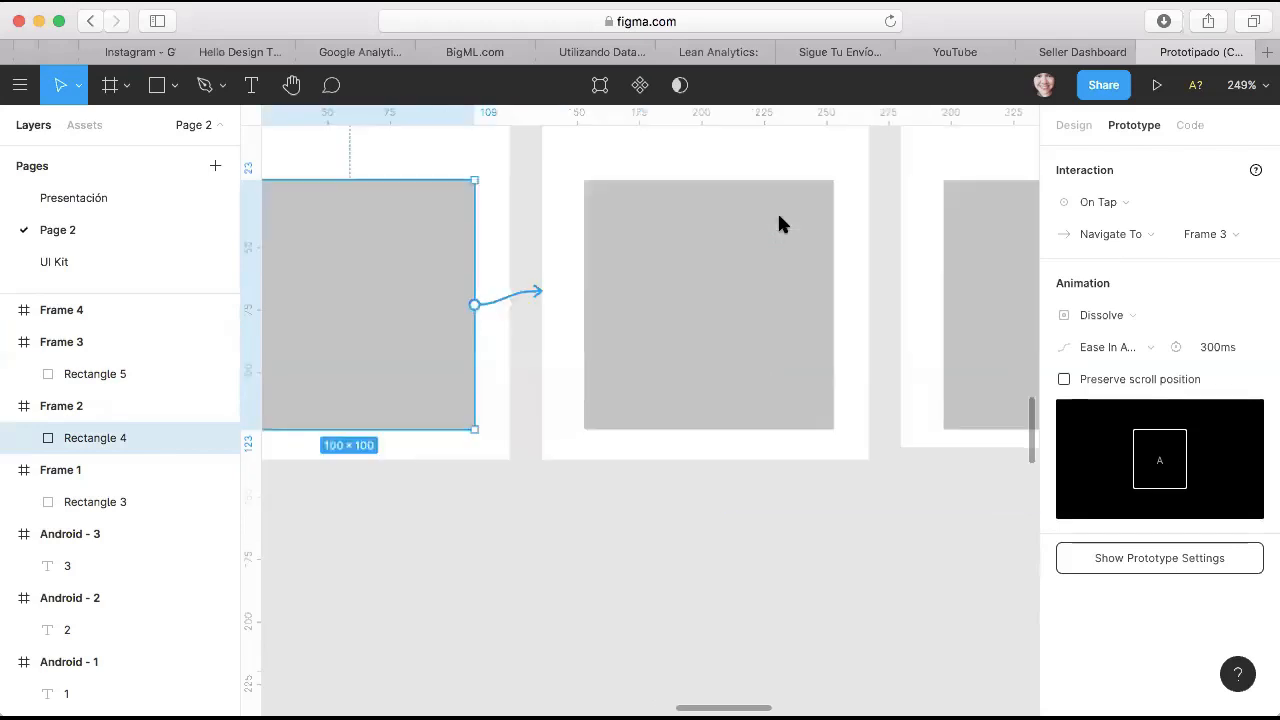
scroll(919, 240, up, 2)
scroll(885, 320, down, 1)
click(885, 355)
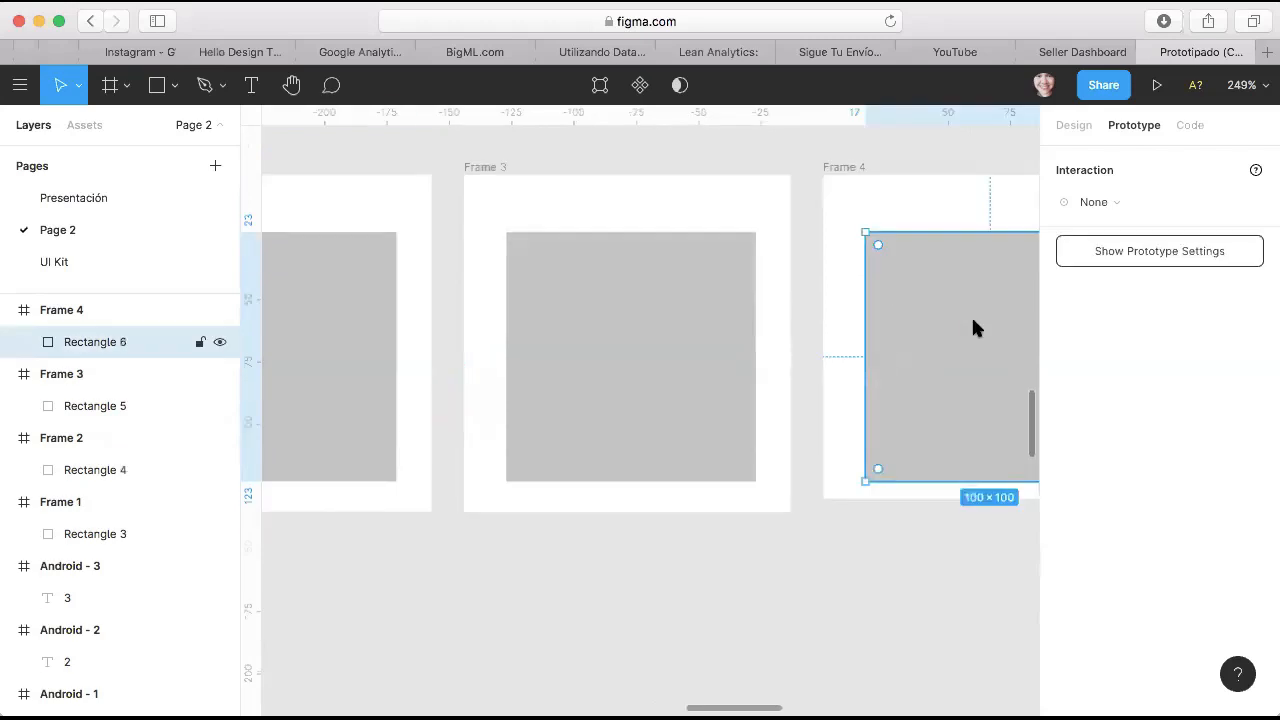
scroll(971, 329, right, 4)
scroll(971, 329, down, 1)
drag(938, 329, 573, 348)
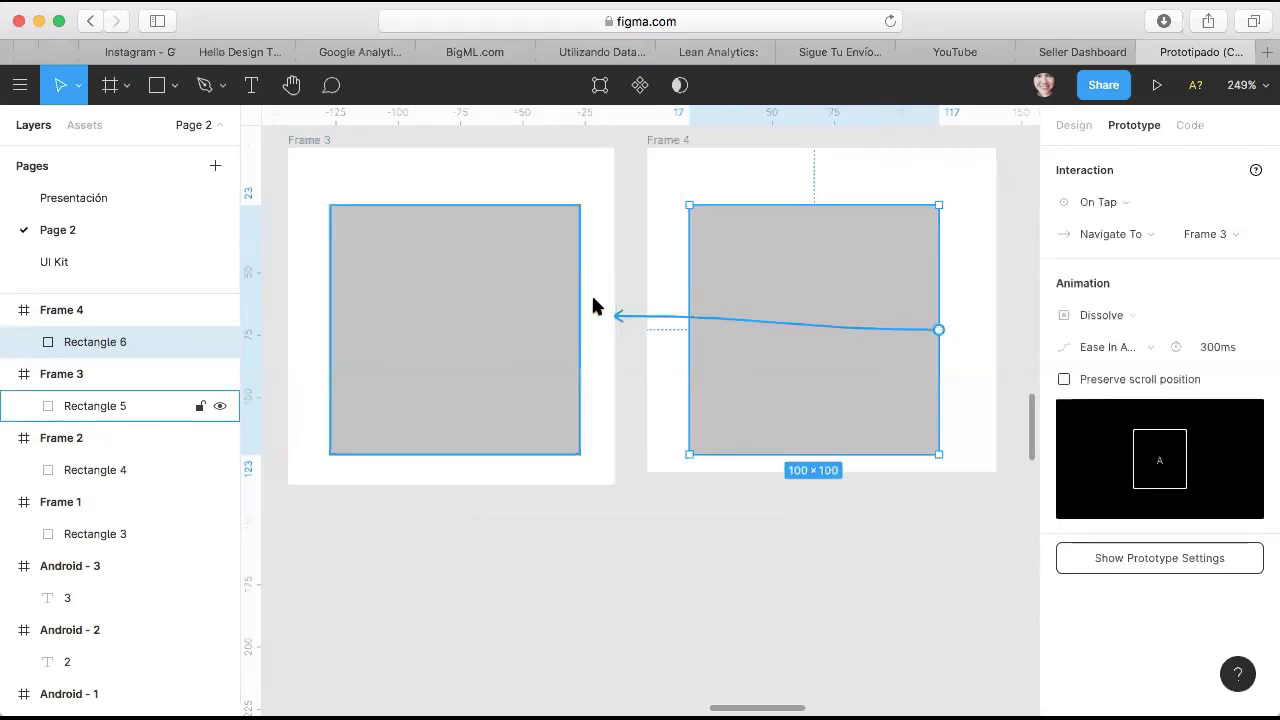
Step: Examine the prototype link and interaction settings that lead from the Android - 1 frame to Android - 2
scroll(592, 298, down, 5)
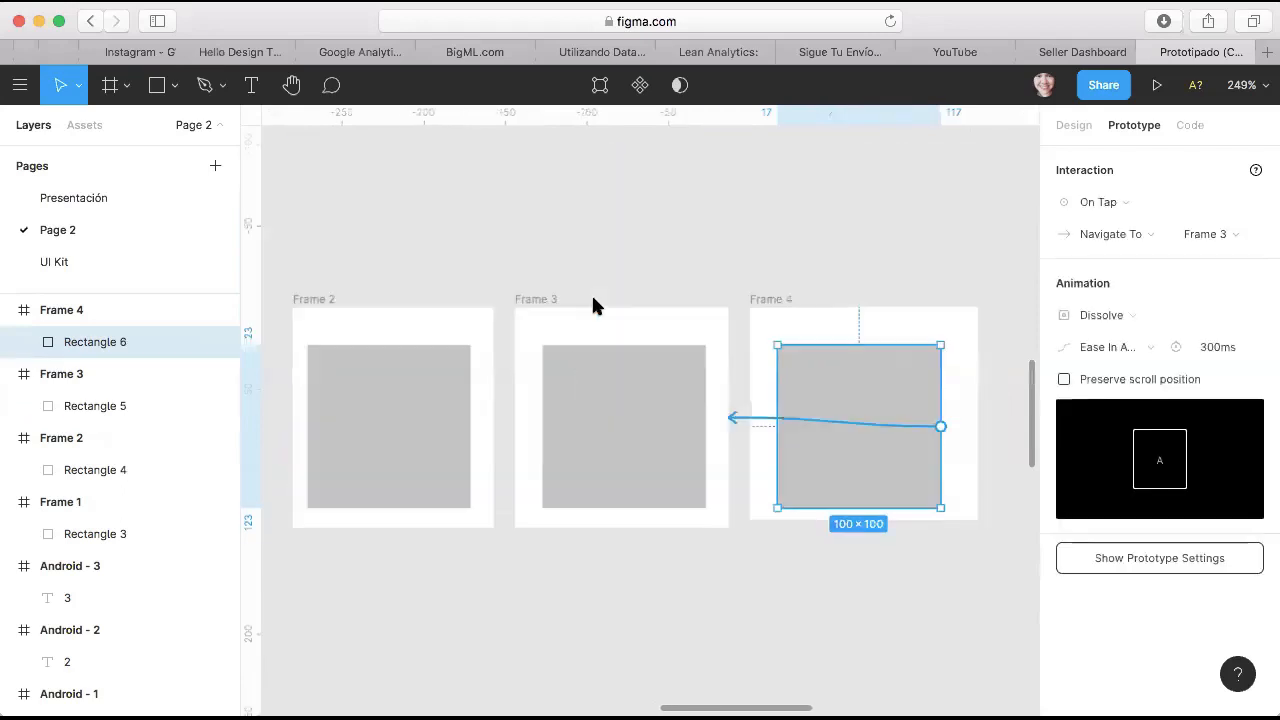
scroll(592, 298, up, 5)
scroll(592, 298, left, 3)
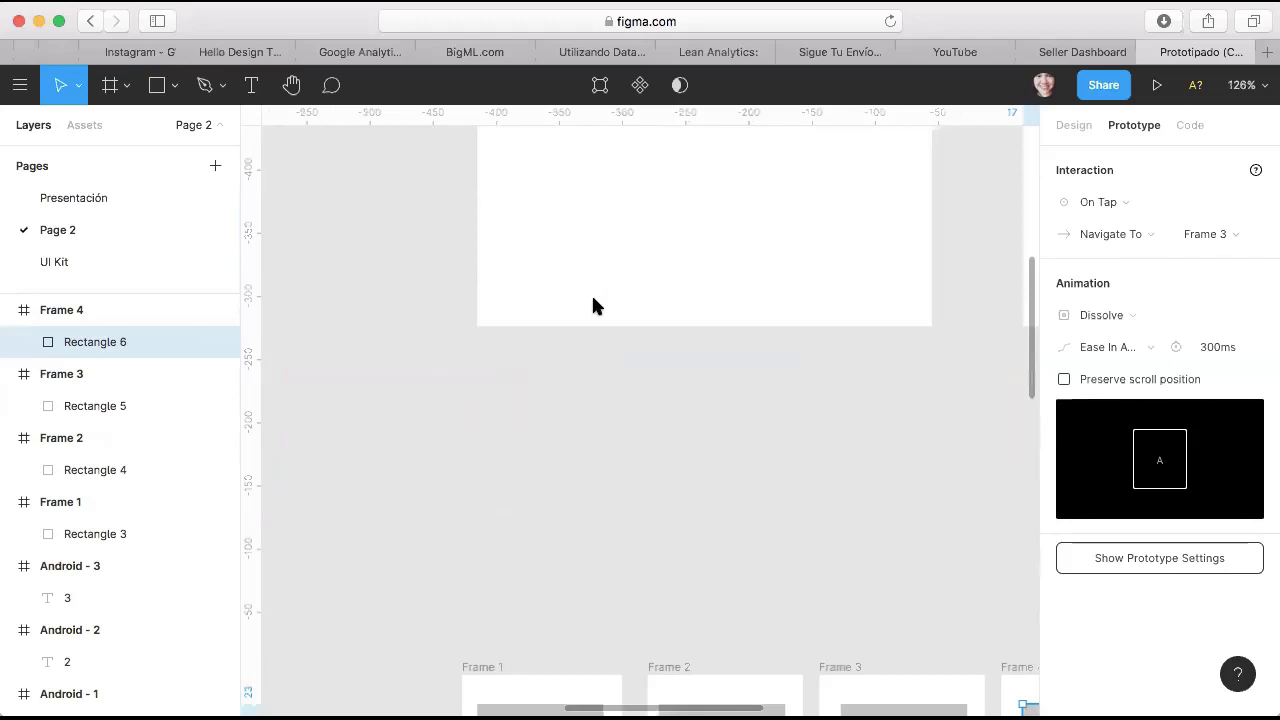
scroll(593, 300, up, 5)
scroll(593, 300, down, 5)
scroll(593, 299, right, 2)
scroll(590, 299, up, 1)
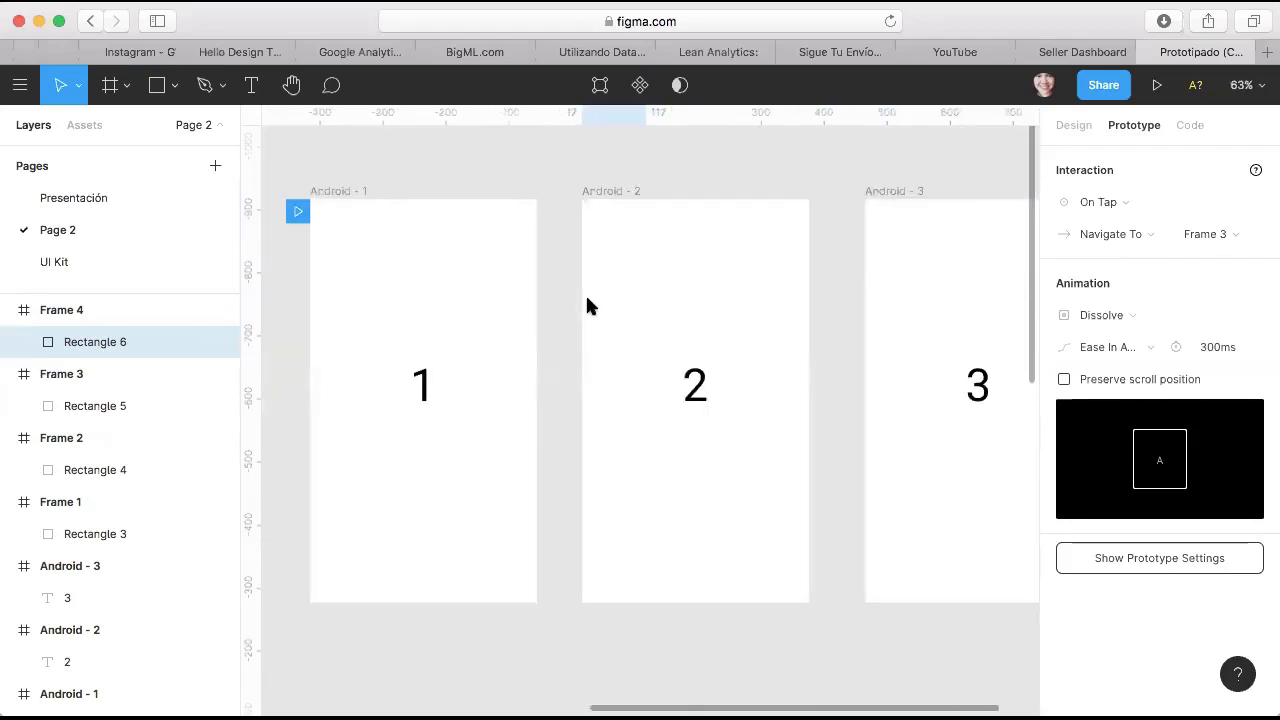
click(344, 188)
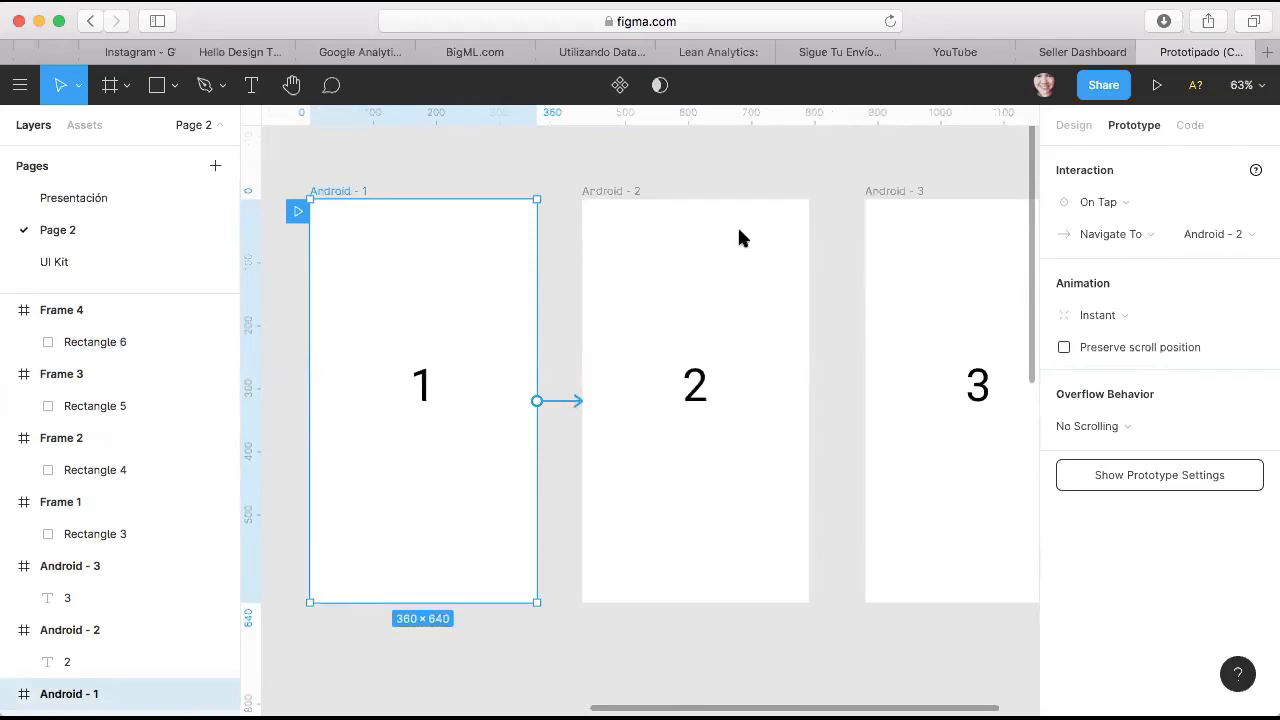
scroll(737, 235, down, 1)
scroll(737, 235, right, 1)
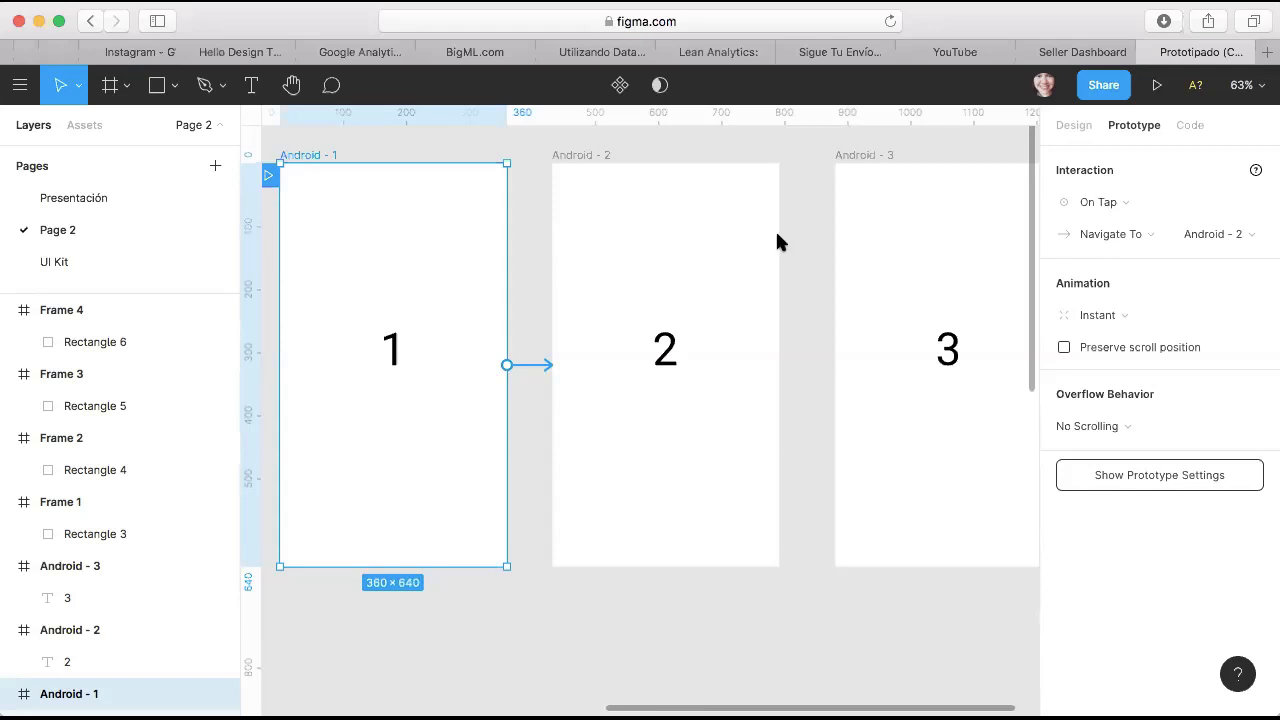
Step: Link the Android - 3 frame back to Android - 1 with an On Tap interaction and Dissolve animation, closing the loop
click(880, 157)
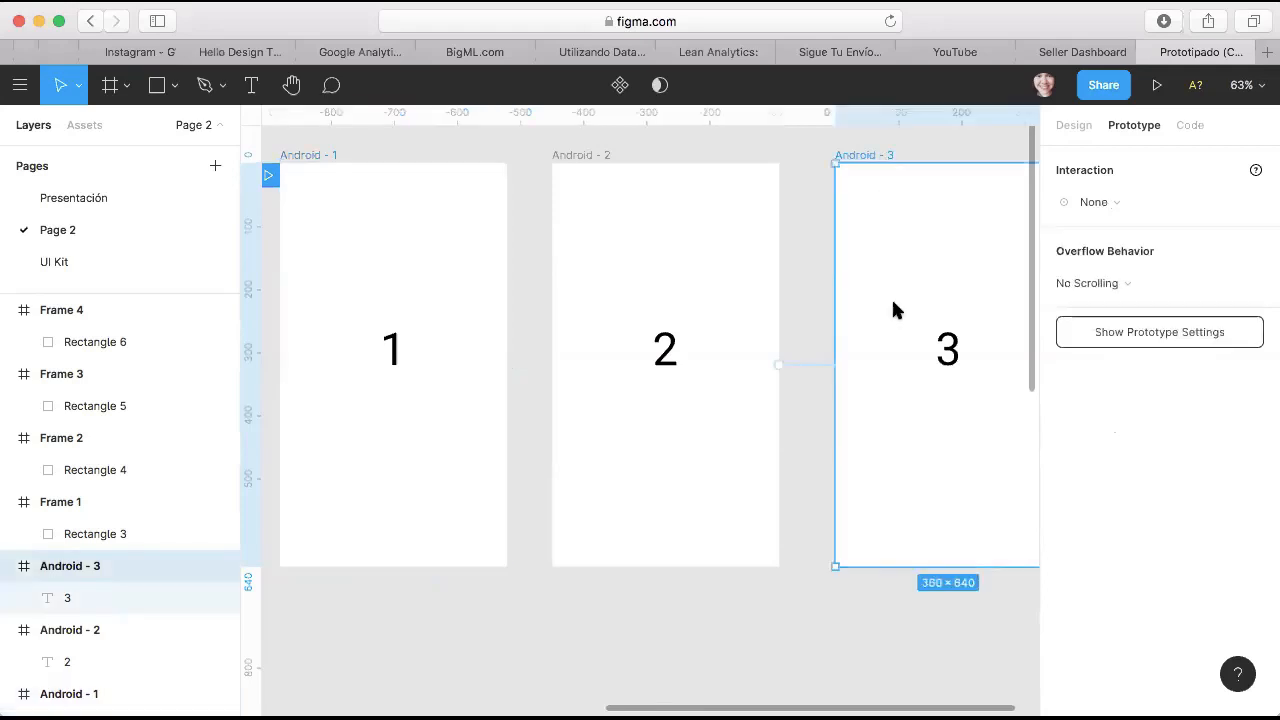
scroll(905, 315, down, 1)
scroll(905, 315, right, 1)
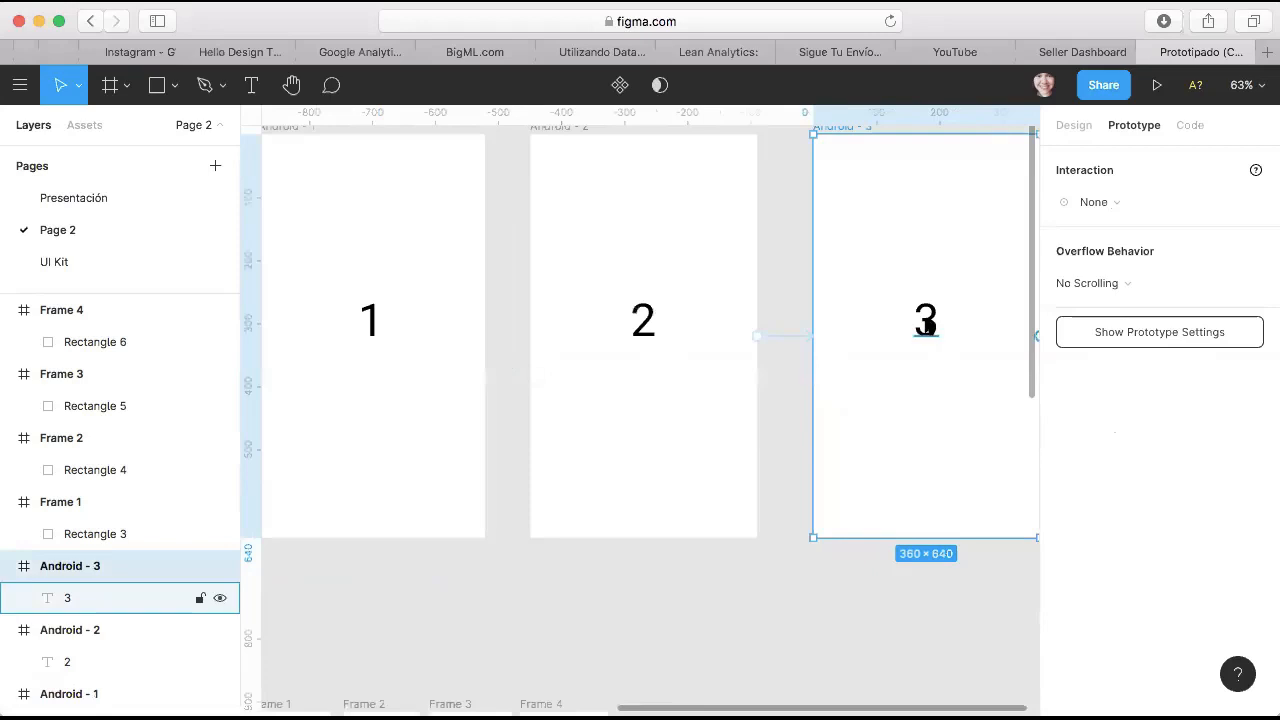
scroll(925, 325, right, 1)
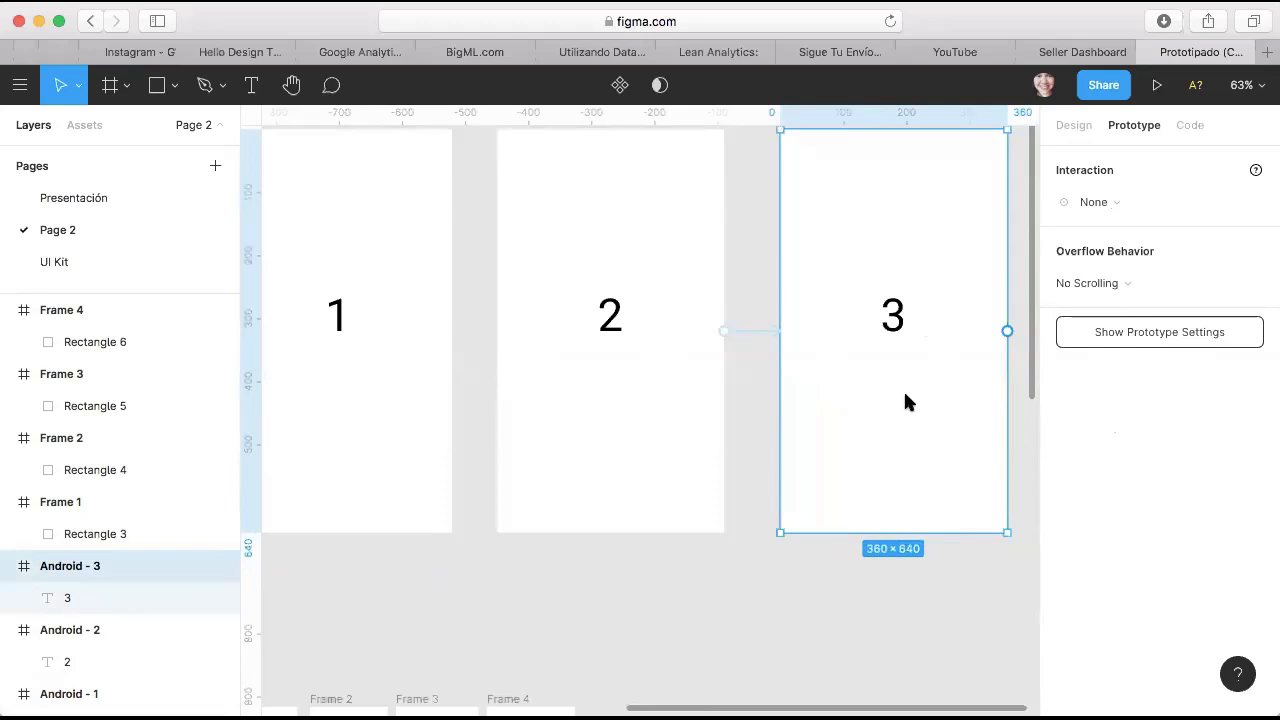
key(Escape)
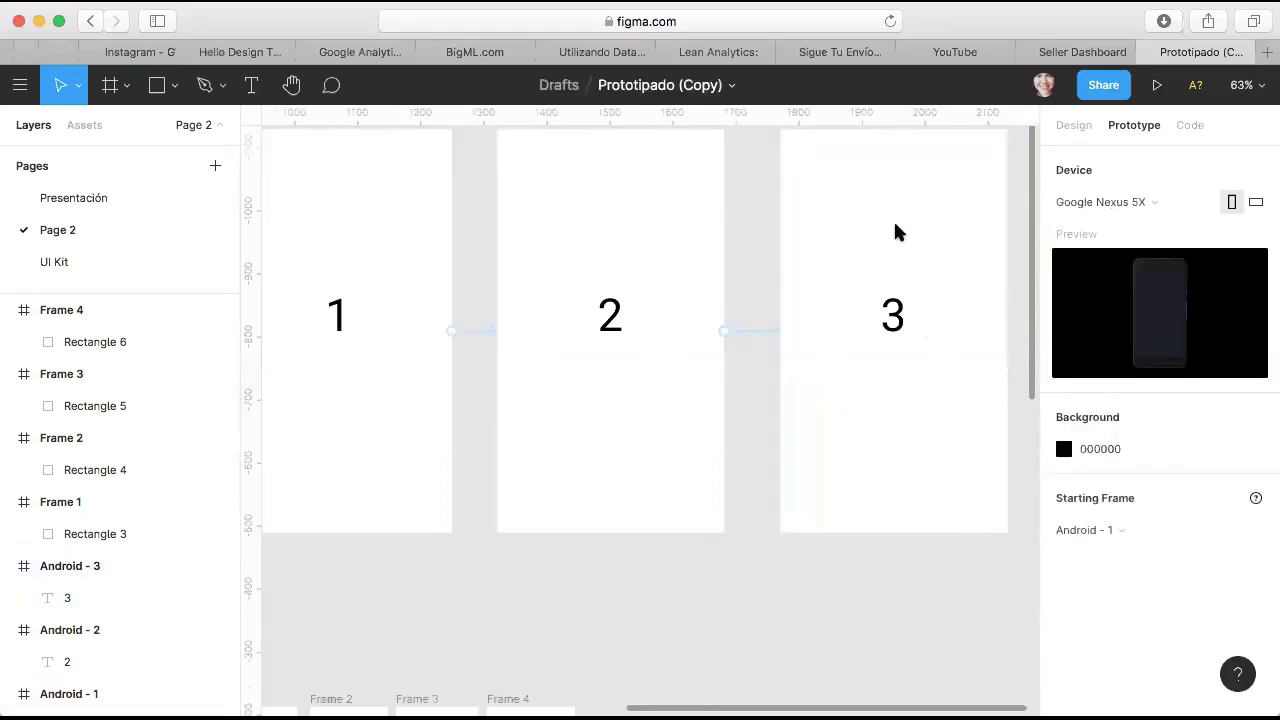
scroll(839, 176, up, 2)
click(838, 167)
scroll(955, 310, down, 2)
scroll(955, 310, right, 2)
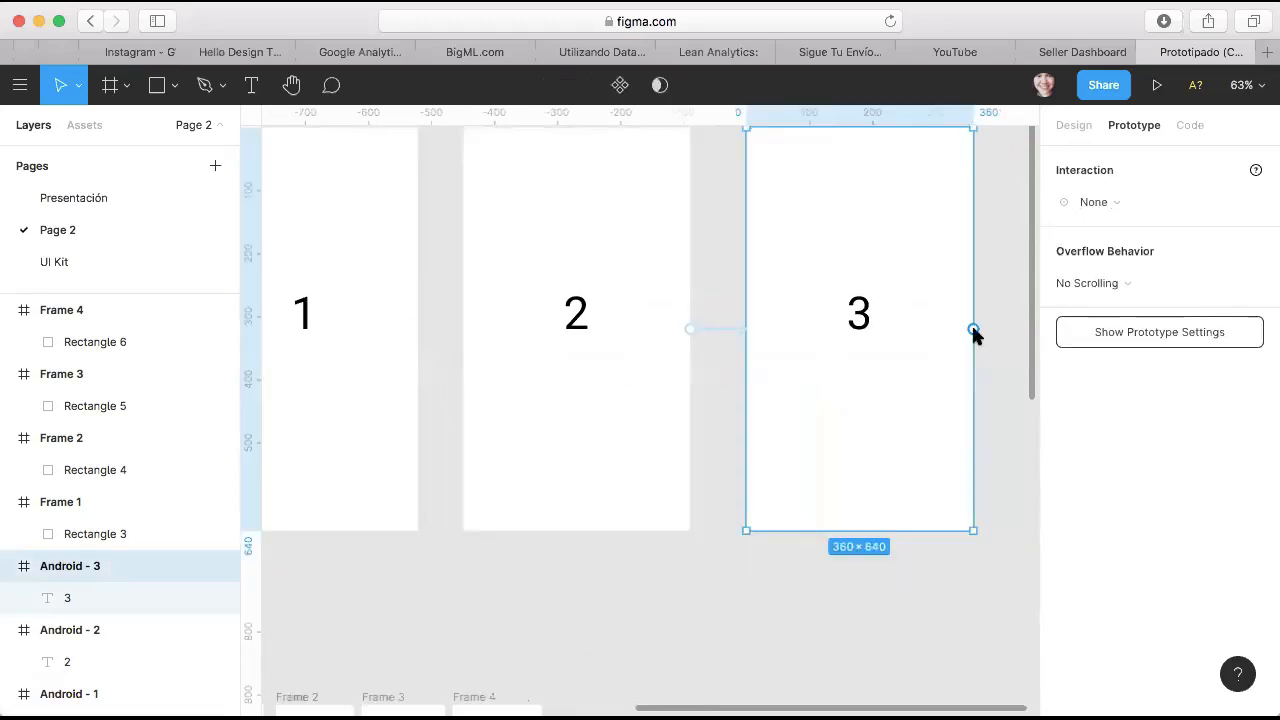
drag(973, 329, 360, 470)
drag(457, 594, 457, 594)
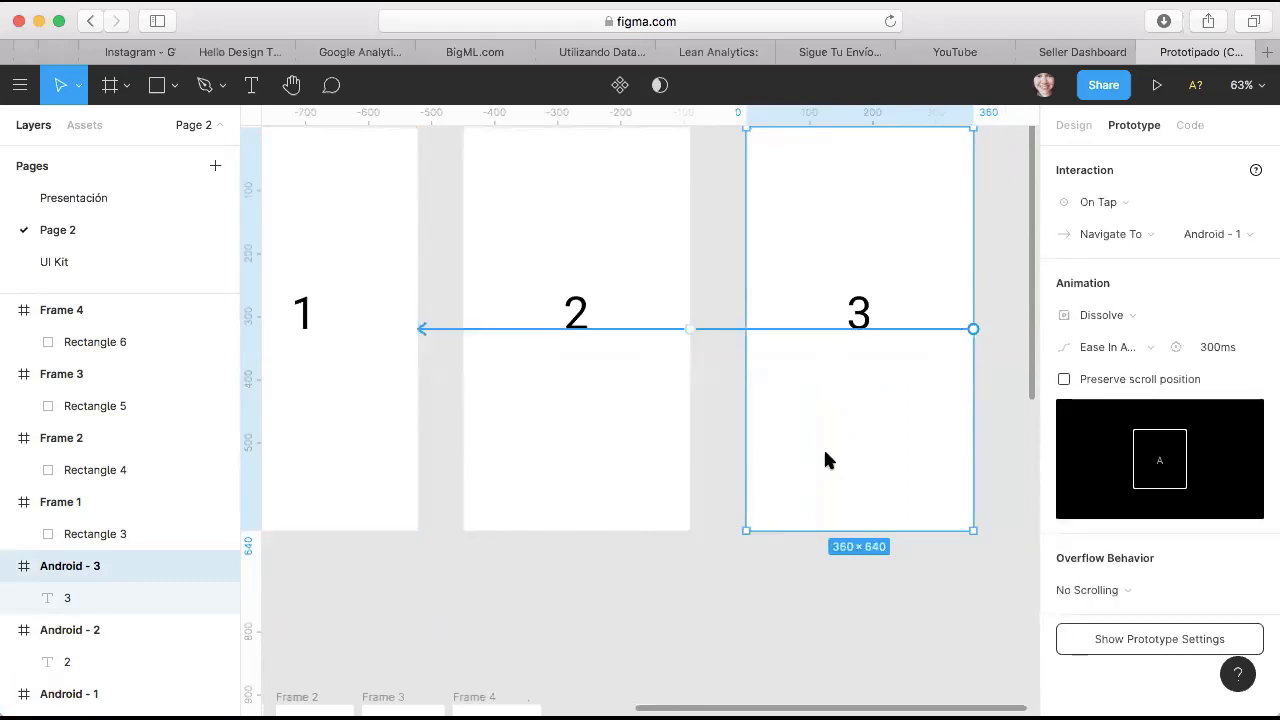
click(640, 568)
Step: Present the prototype on the device preview and review its sharing options without inviting anyone
key(shift+1)
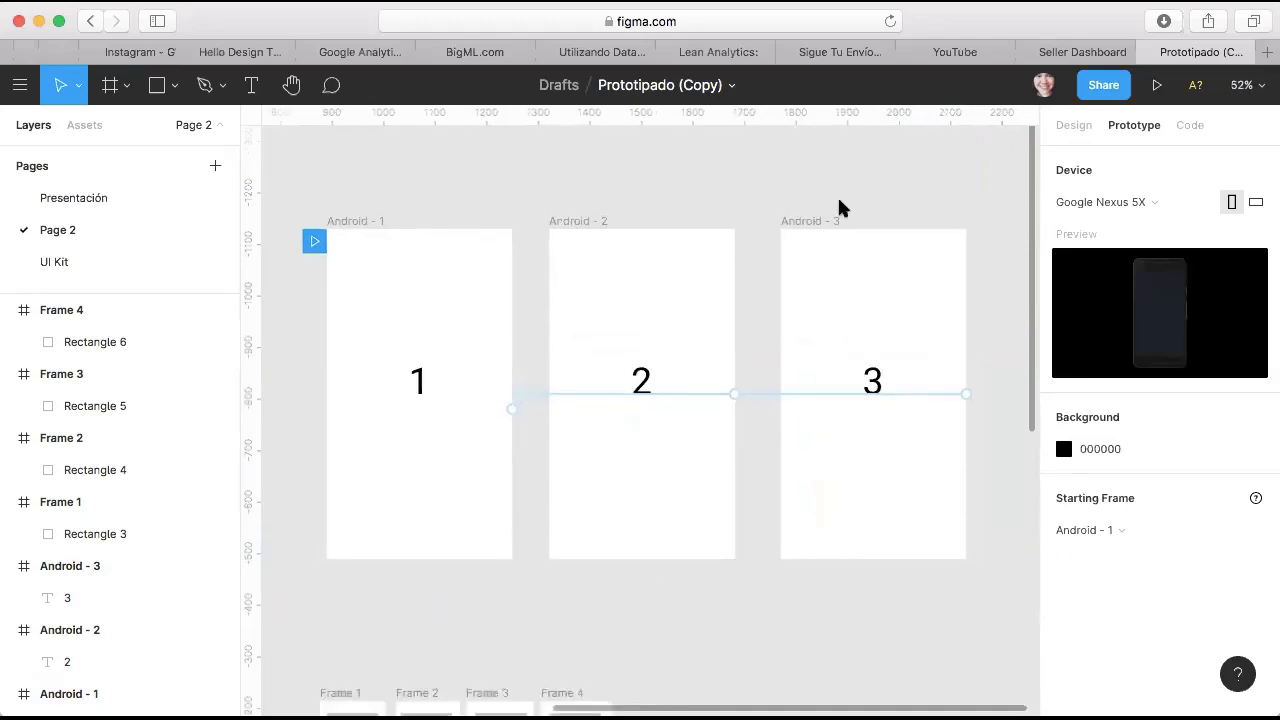
click(1158, 88)
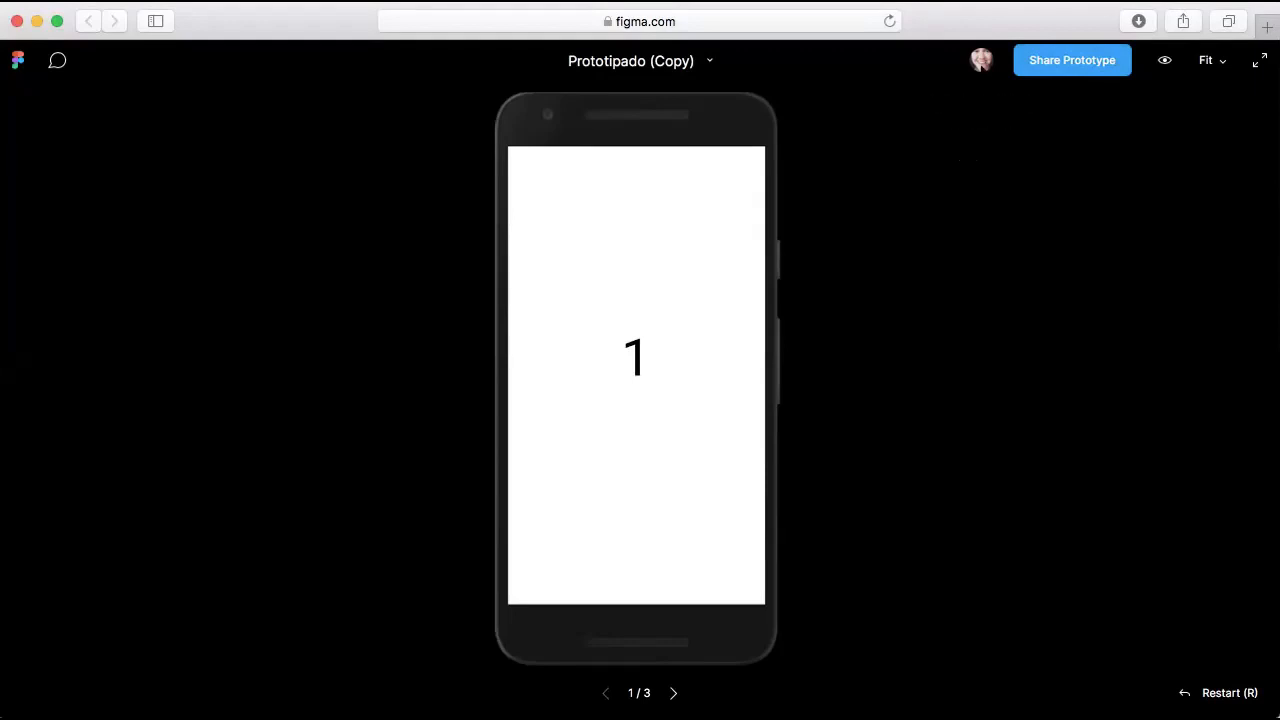
click(1075, 61)
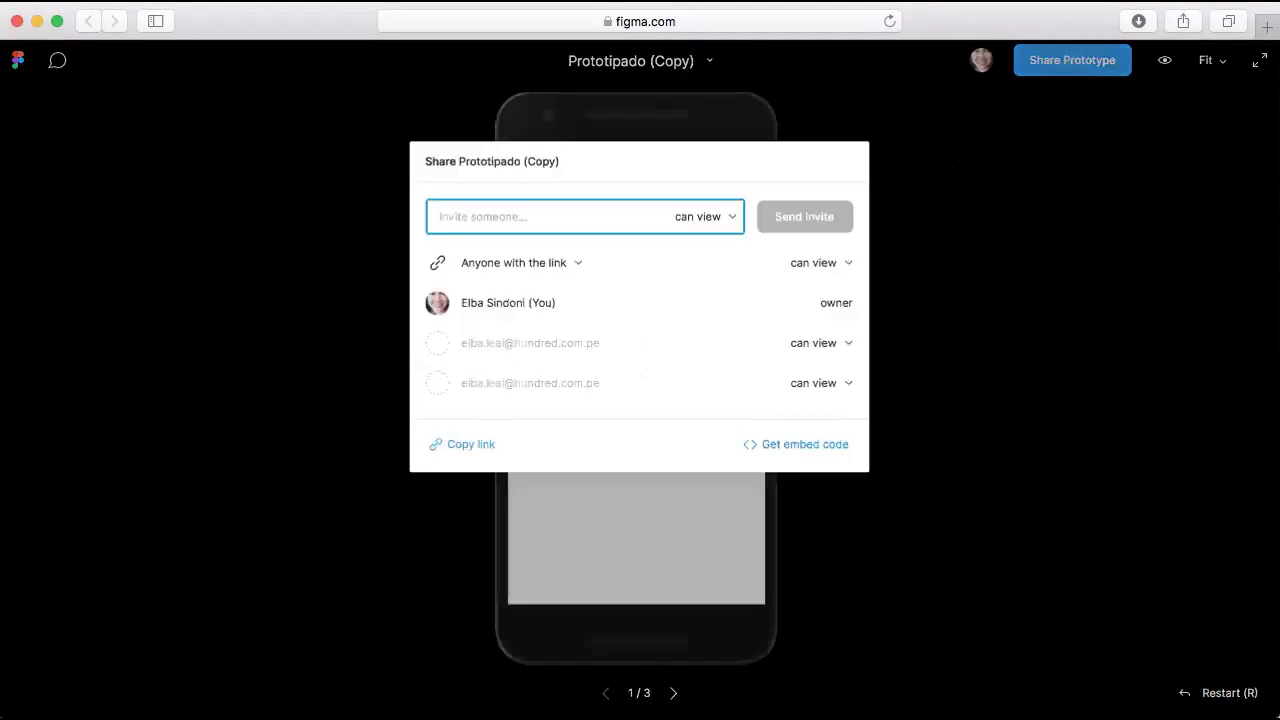
key(Escape)
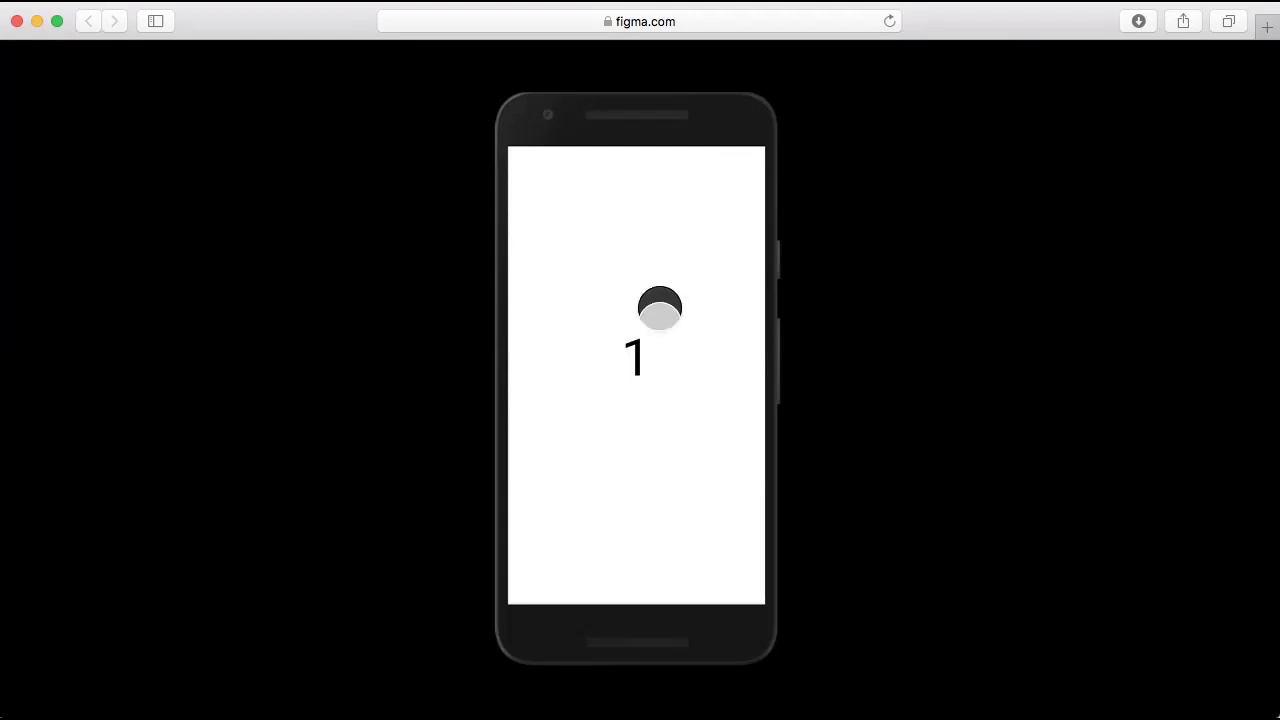
Step: Test the links by tapping through the three prototype screens once, starting from screen 1
click(718, 386)
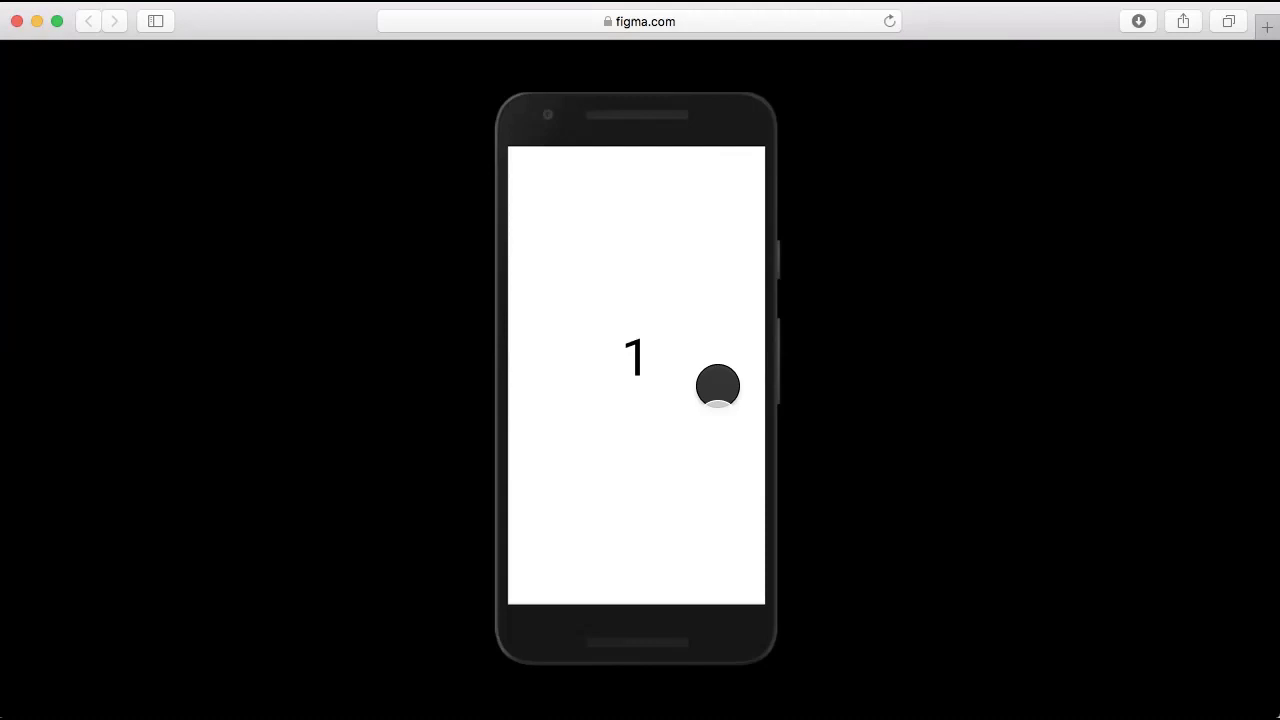
click(717, 546)
click(692, 463)
Step: Cycle the presentation through its scaling modes and return to the view that fits the whole device
key(z)
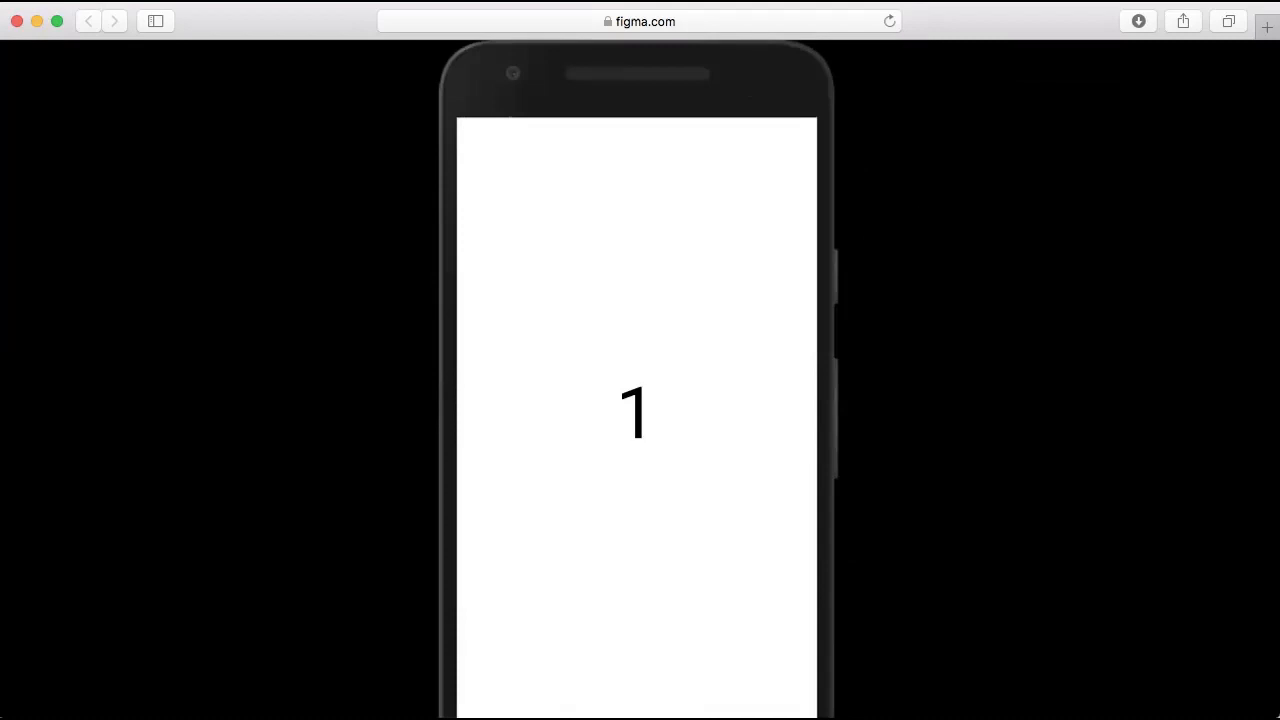
key(z)
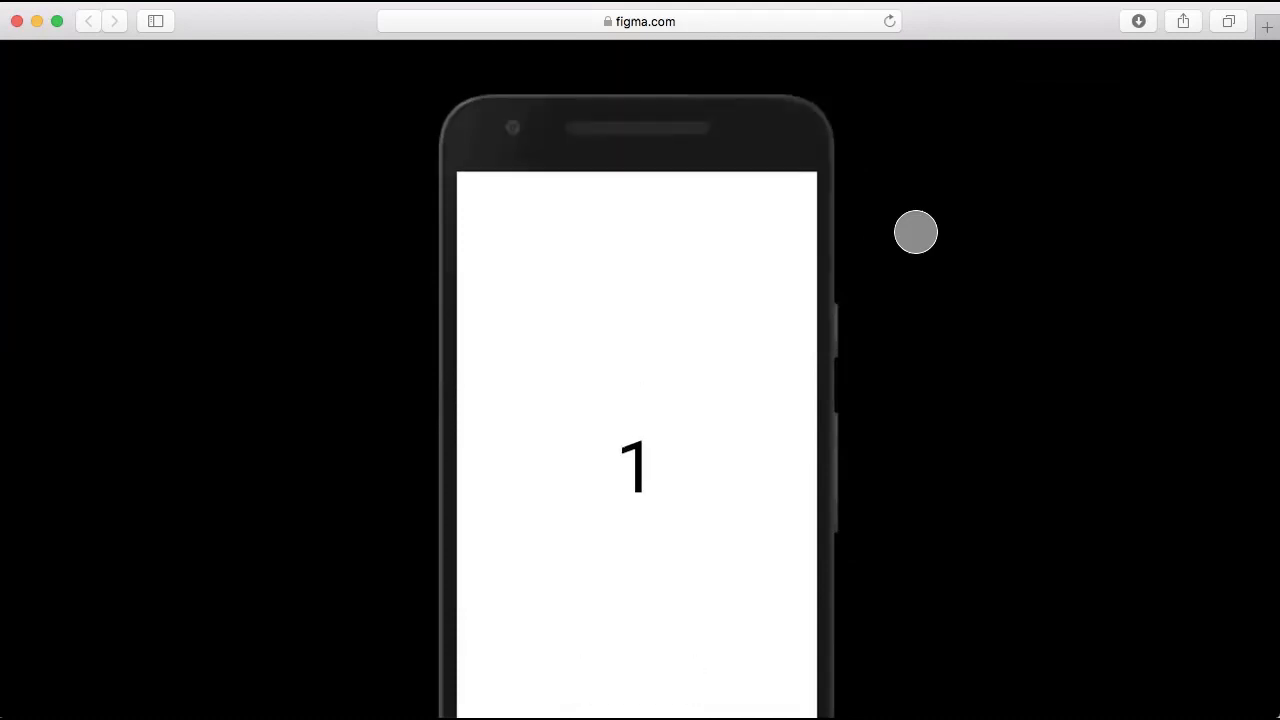
key(z)
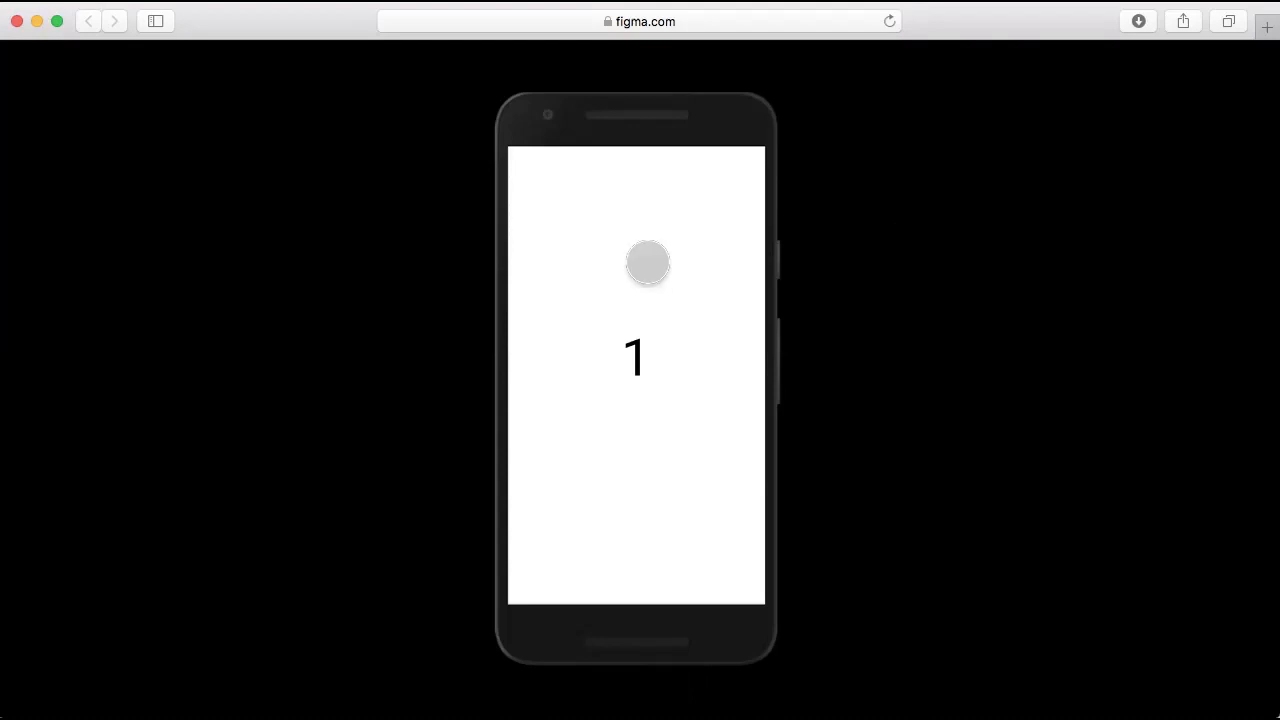
Step: Play through screens 1, 2 and 3 several more times to check that the links loop back to screen 1
click(648, 263)
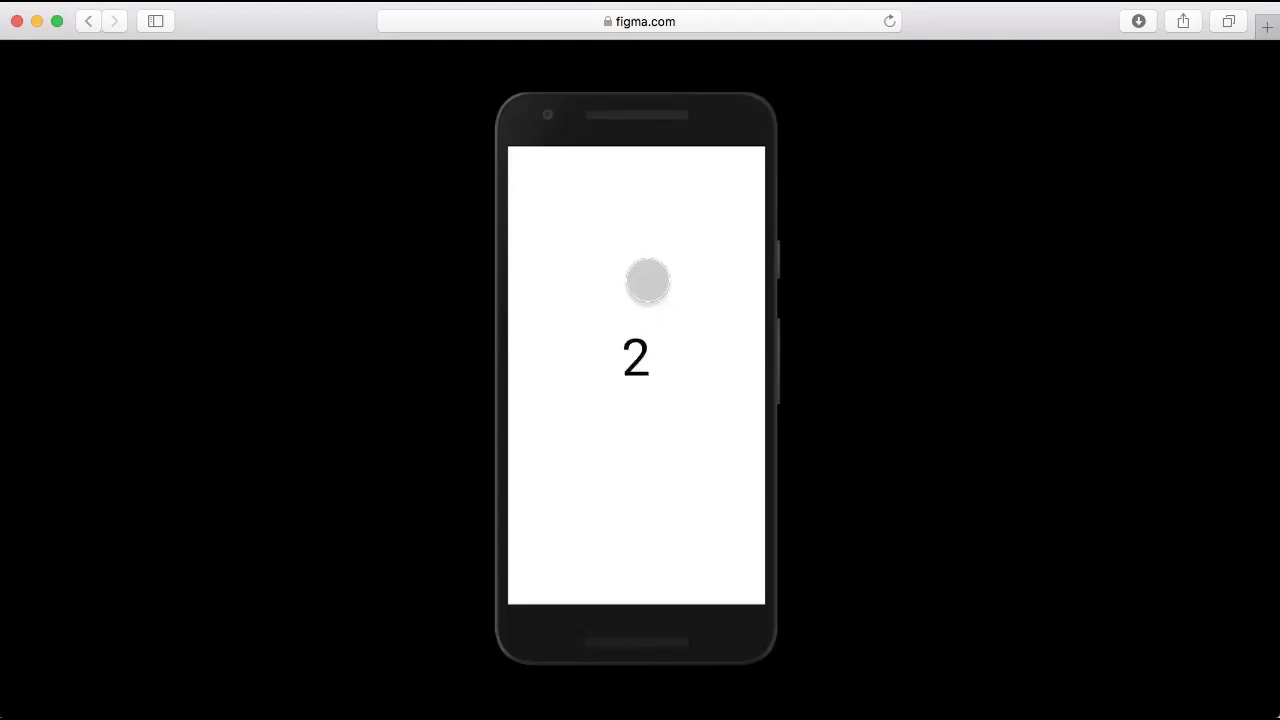
click(648, 280)
click(646, 274)
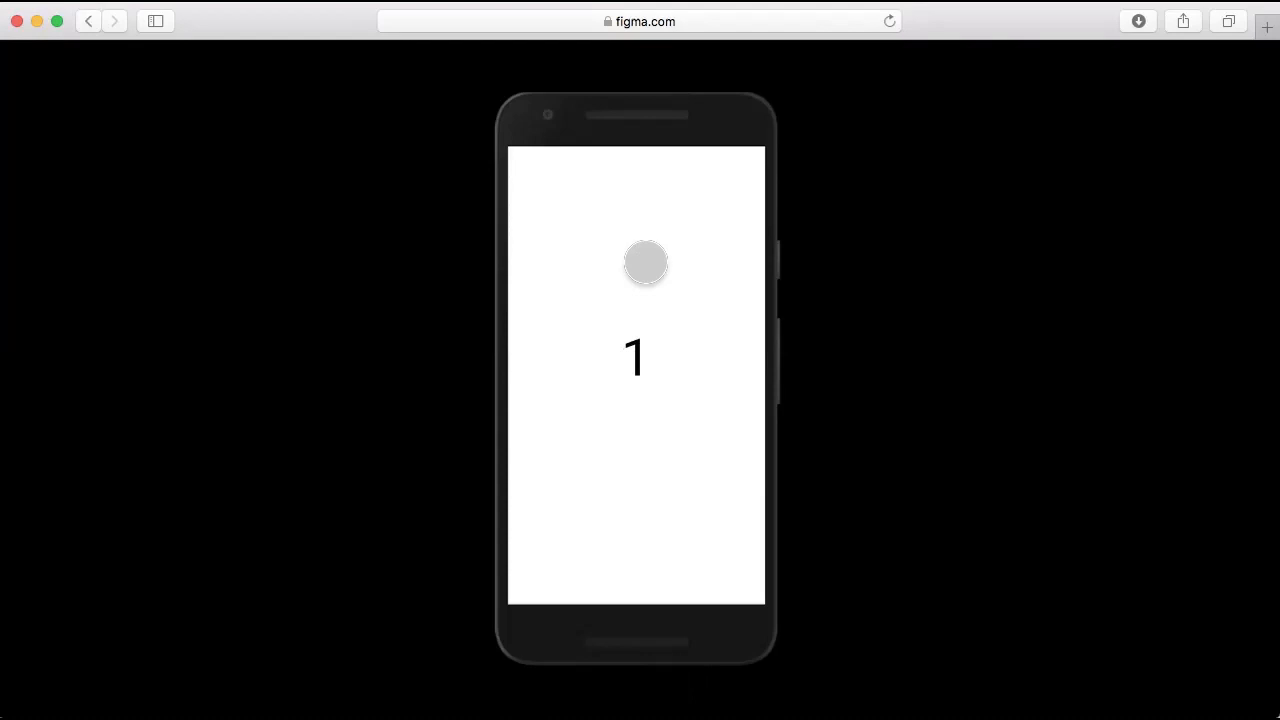
click(648, 270)
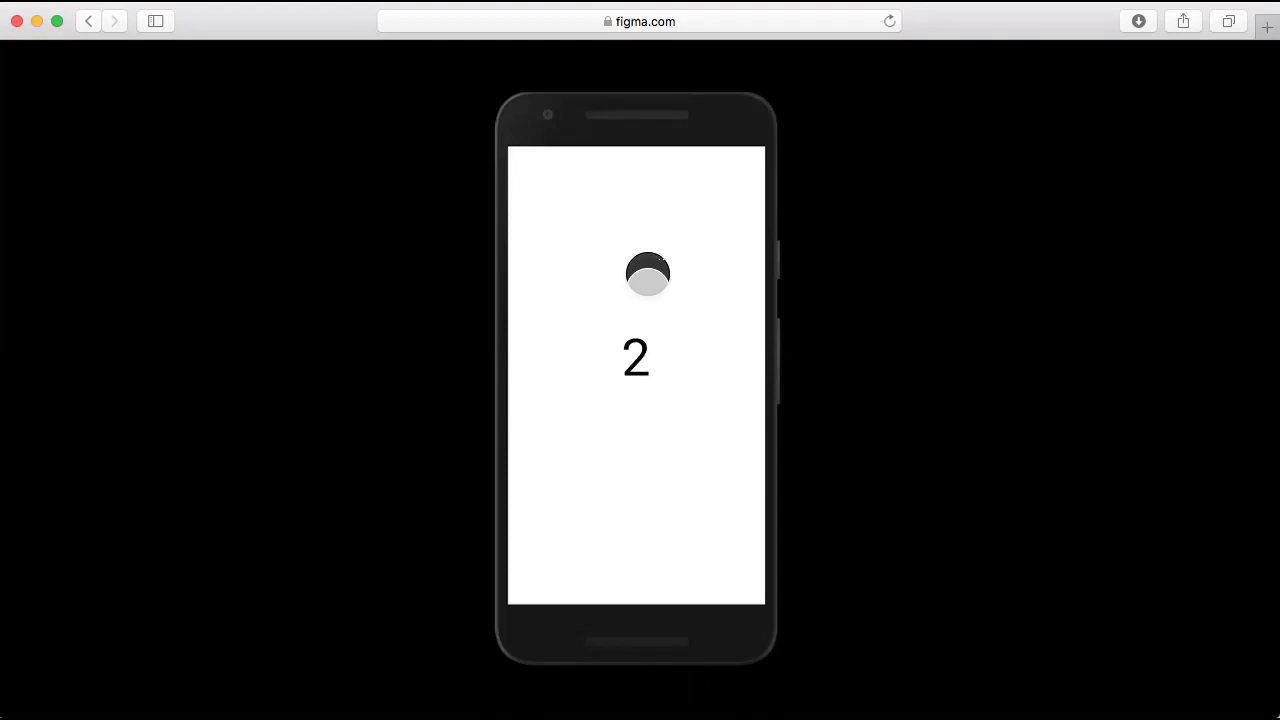
key(Right)
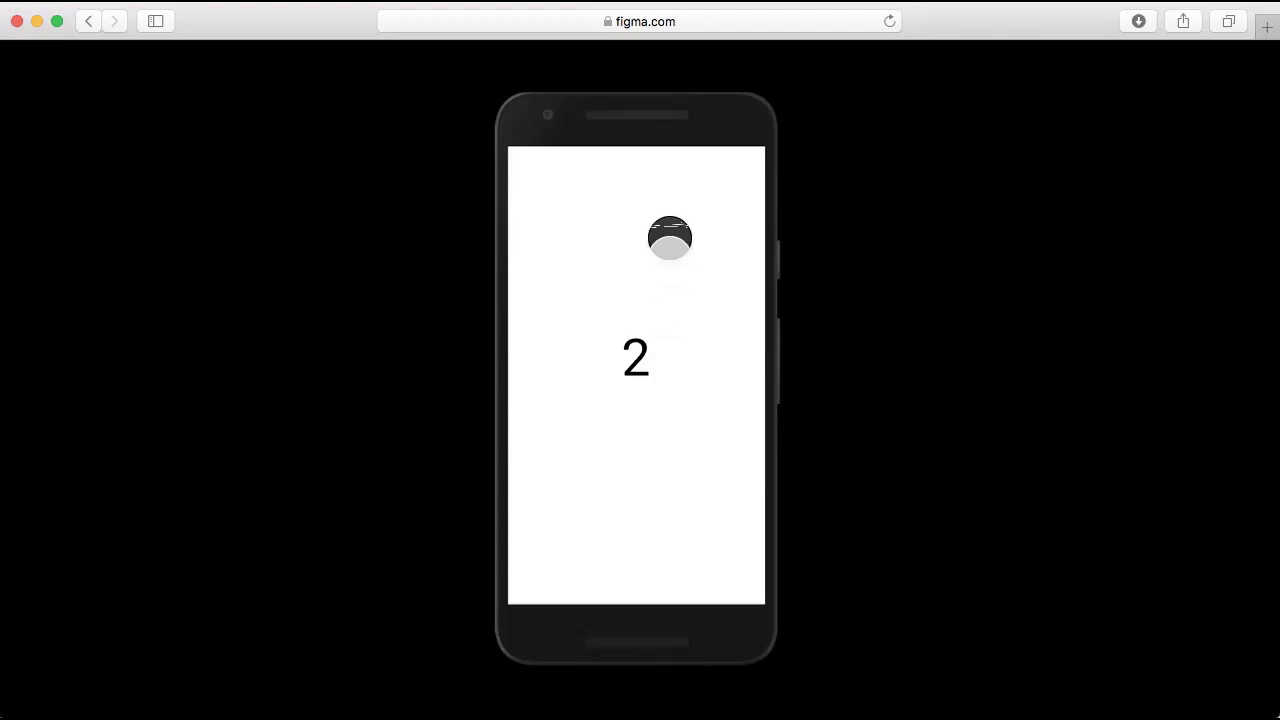
click(650, 256)
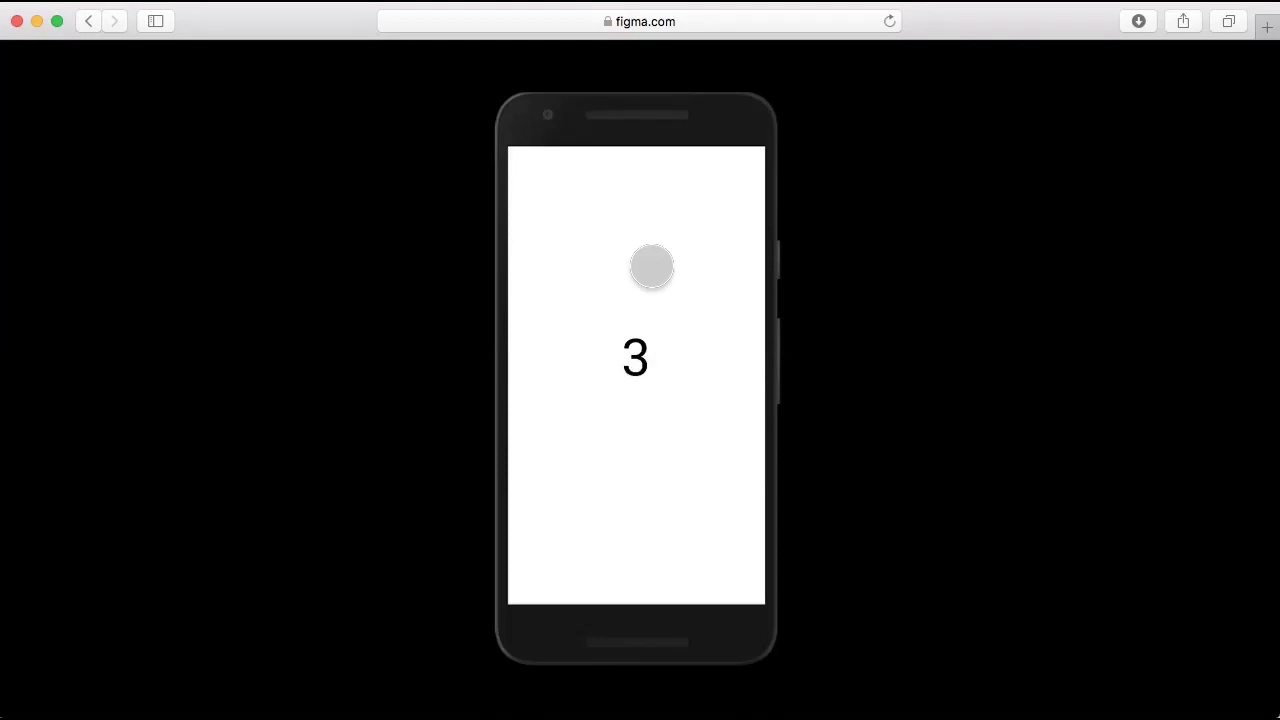
click(699, 340)
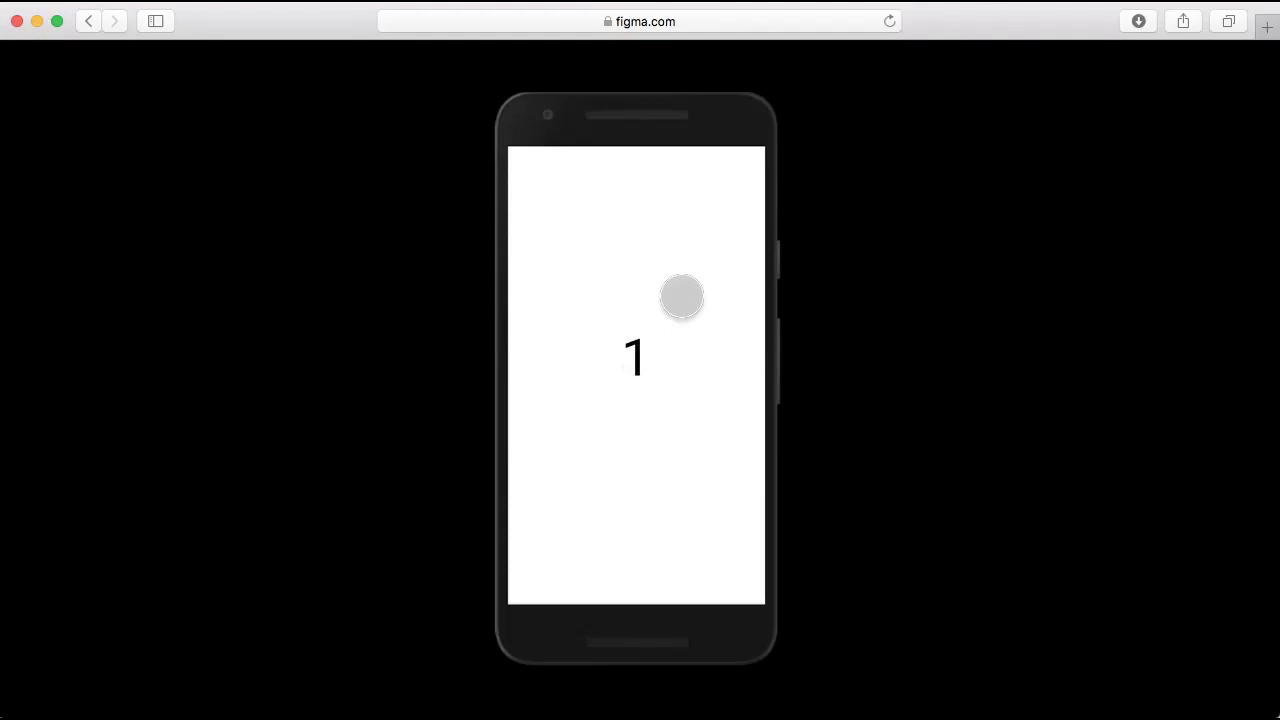
click(672, 251)
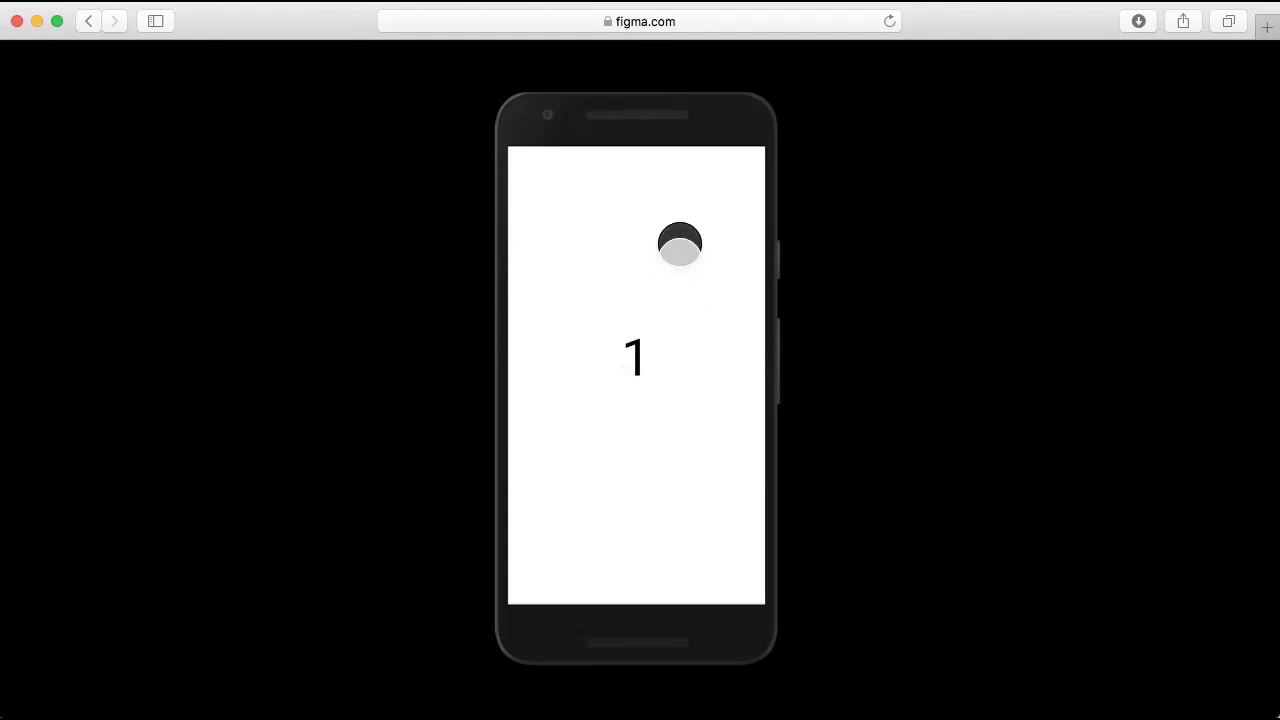